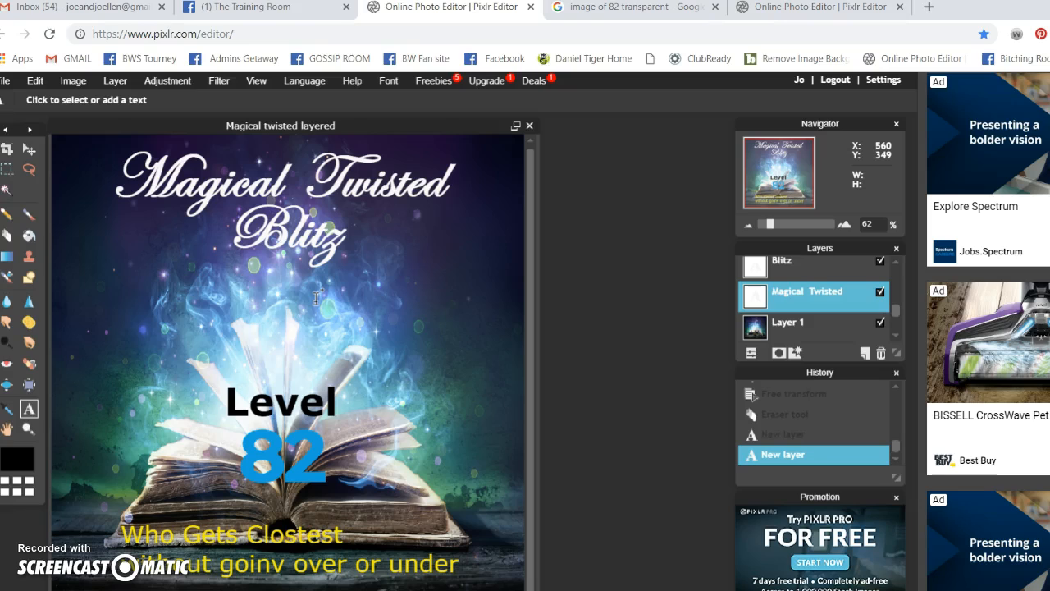
Step: Try to save the image as Magical twisted layered in the PXD (Layered Pixlr image) format
mouse_move(199, 132)
left_mouse_down()
mouse_move(274, 175)
mouse_move(208, 195)
left_mouse_up()
left_click(6, 83)
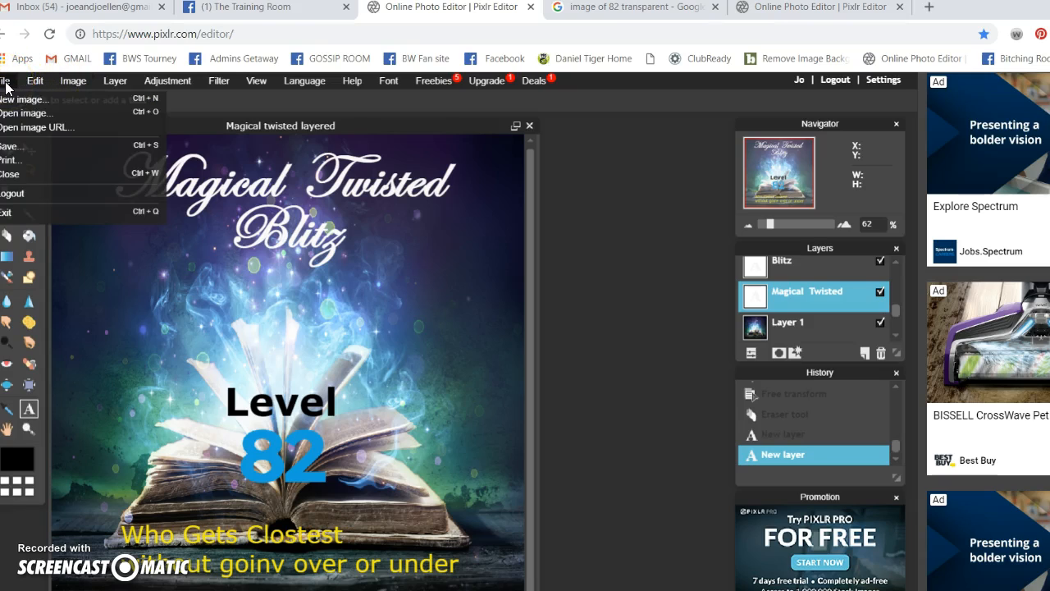
left_click(7, 147)
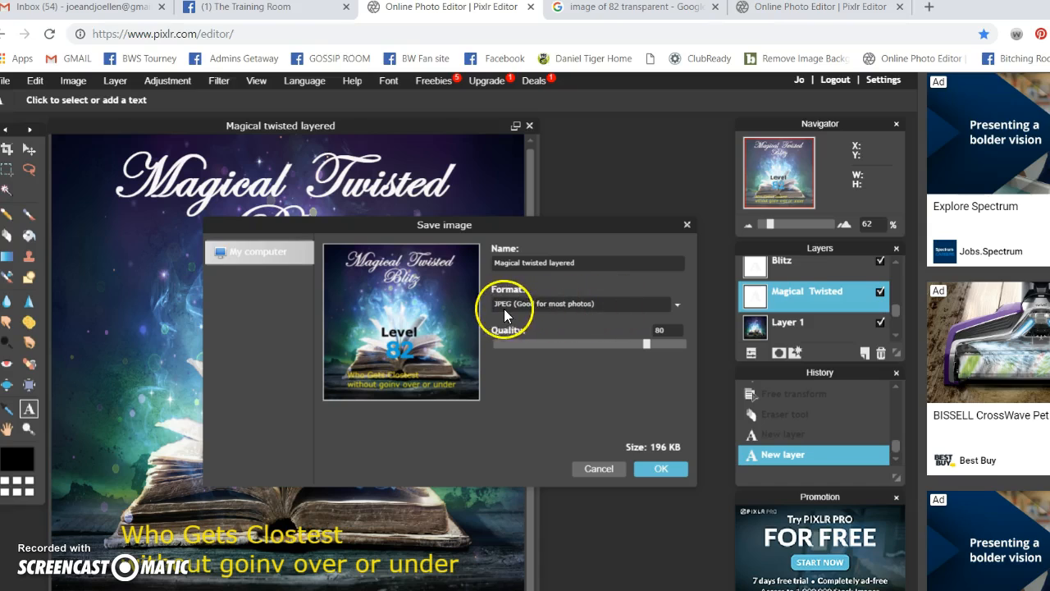
left_click(674, 304)
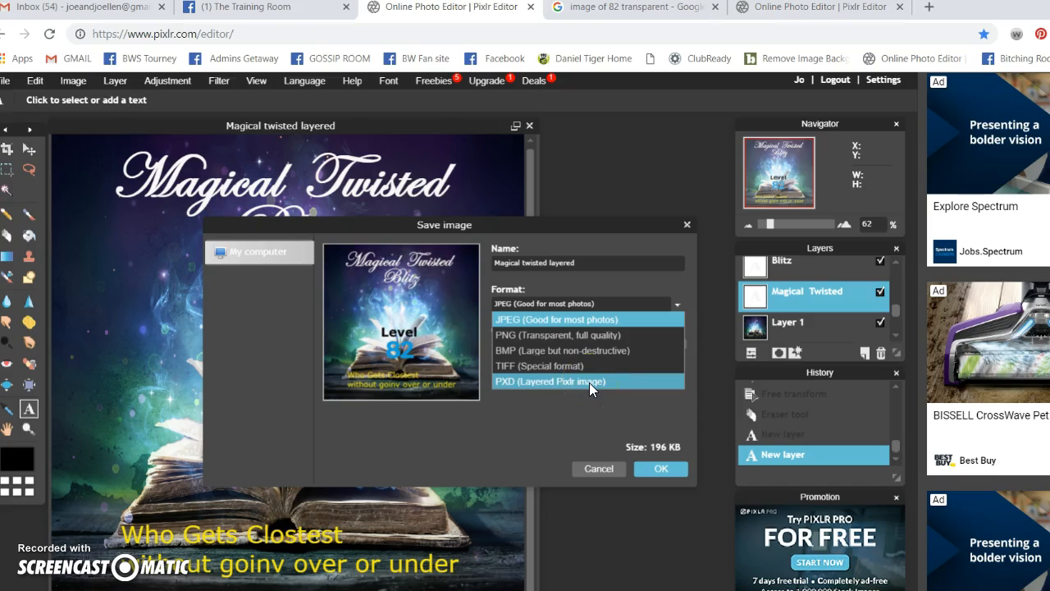
left_click(514, 262)
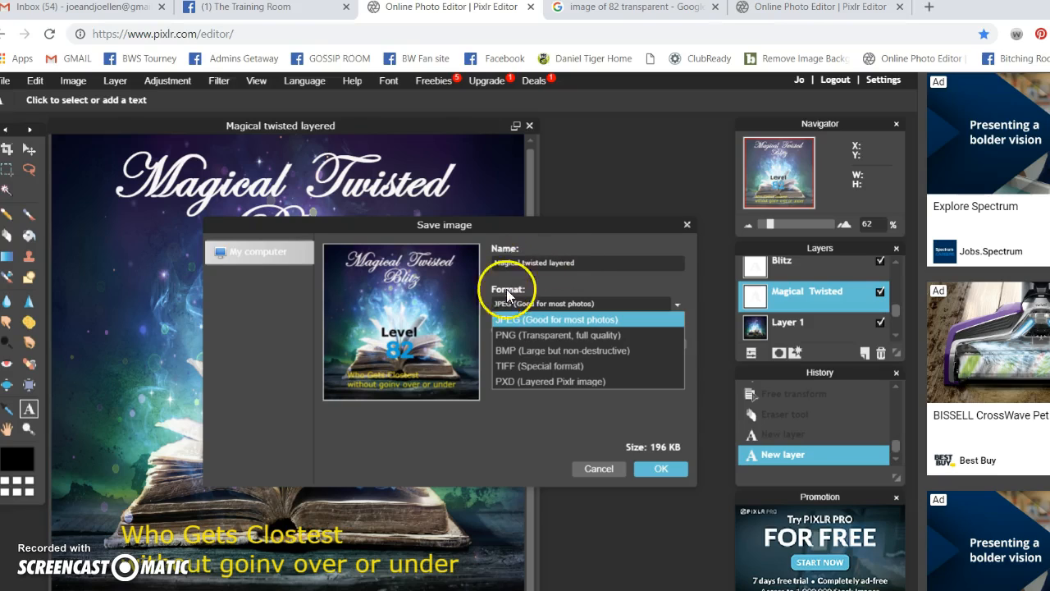
left_click(517, 383)
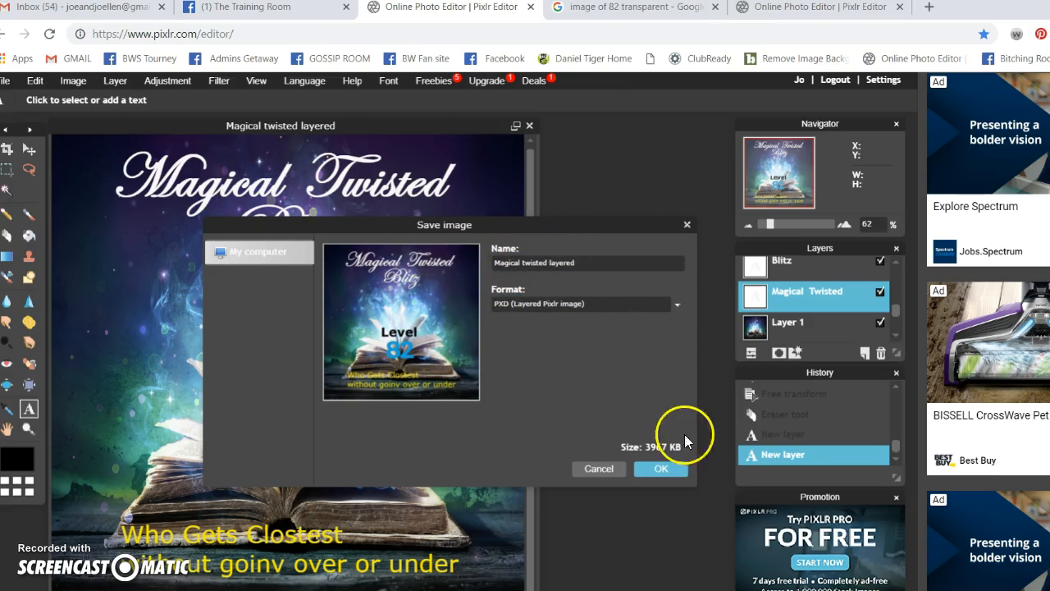
left_click(659, 470)
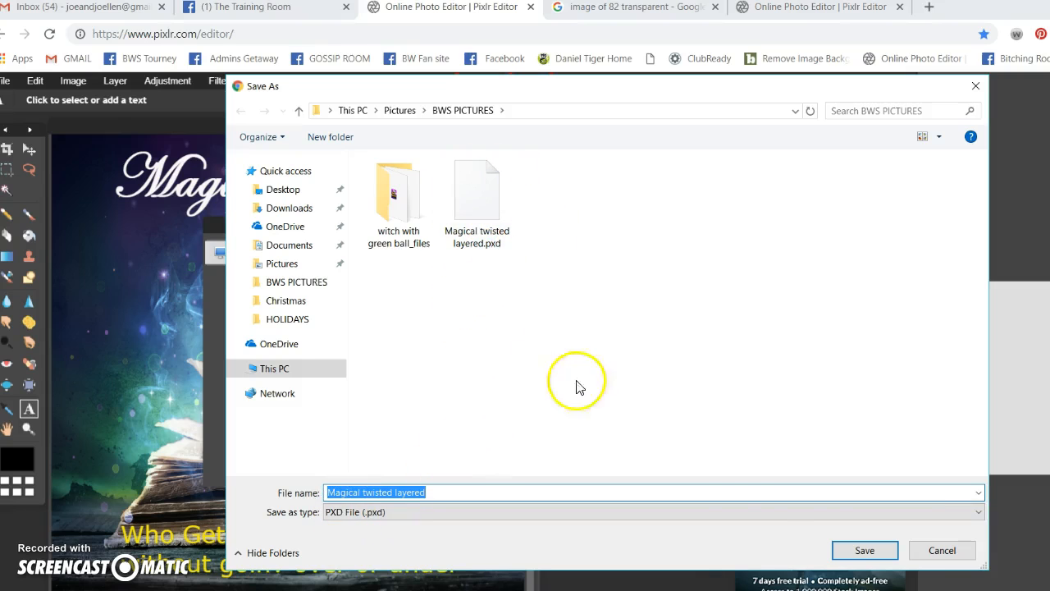
left_click(941, 550)
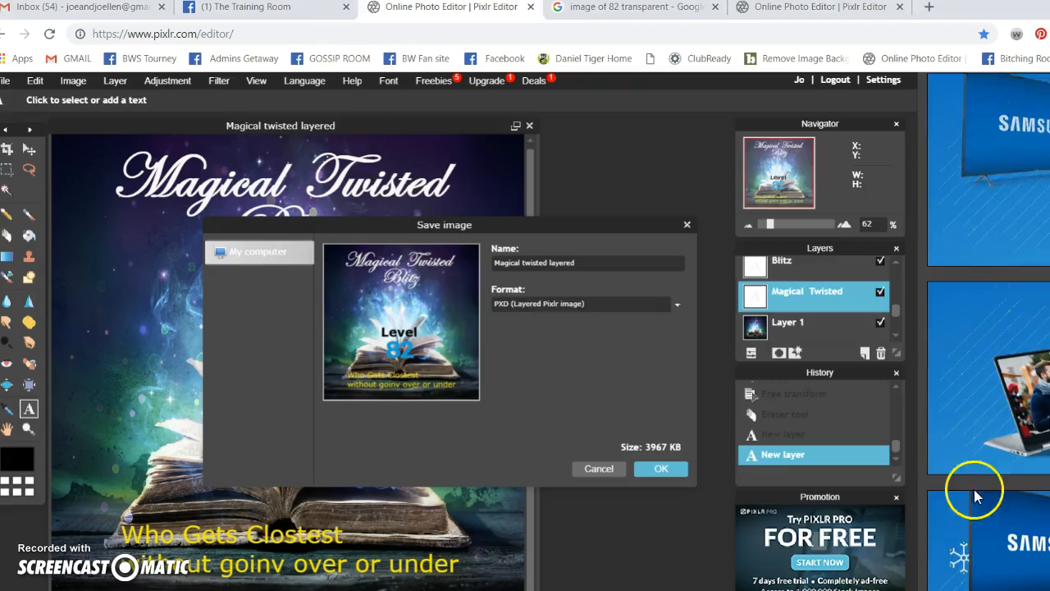
left_click(687, 224)
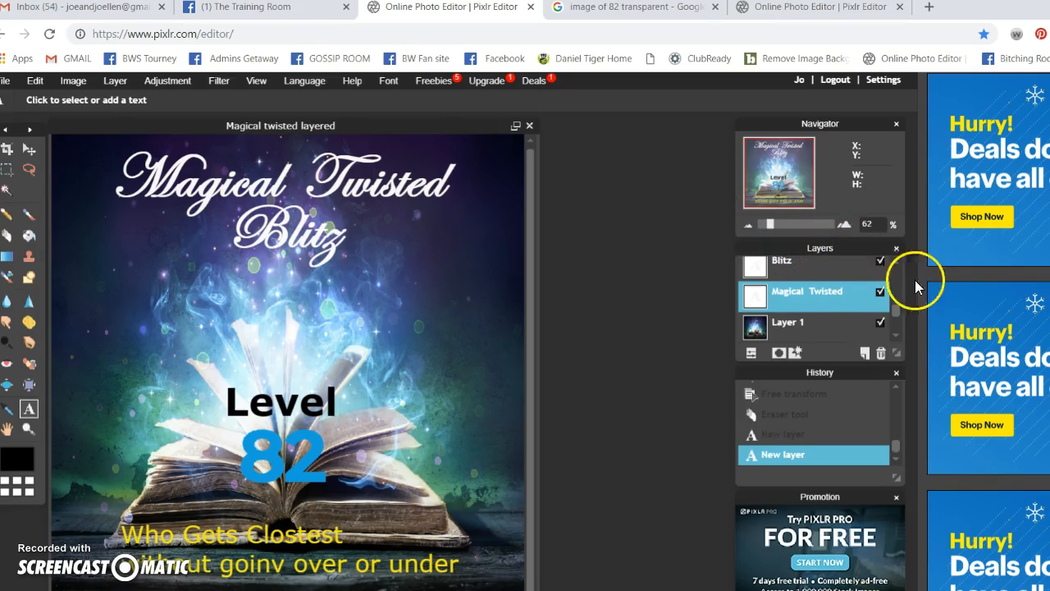
Step: Select the Background layer and then inspect the text settings of the Magical Twisted layer
left_click_drag(895, 311, 897, 324)
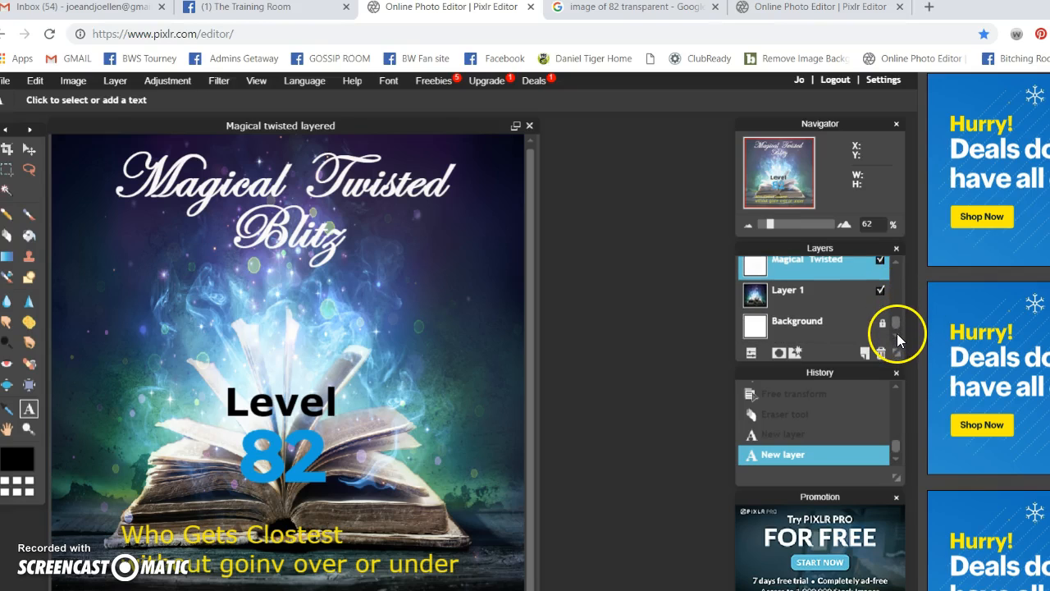
left_click(799, 326)
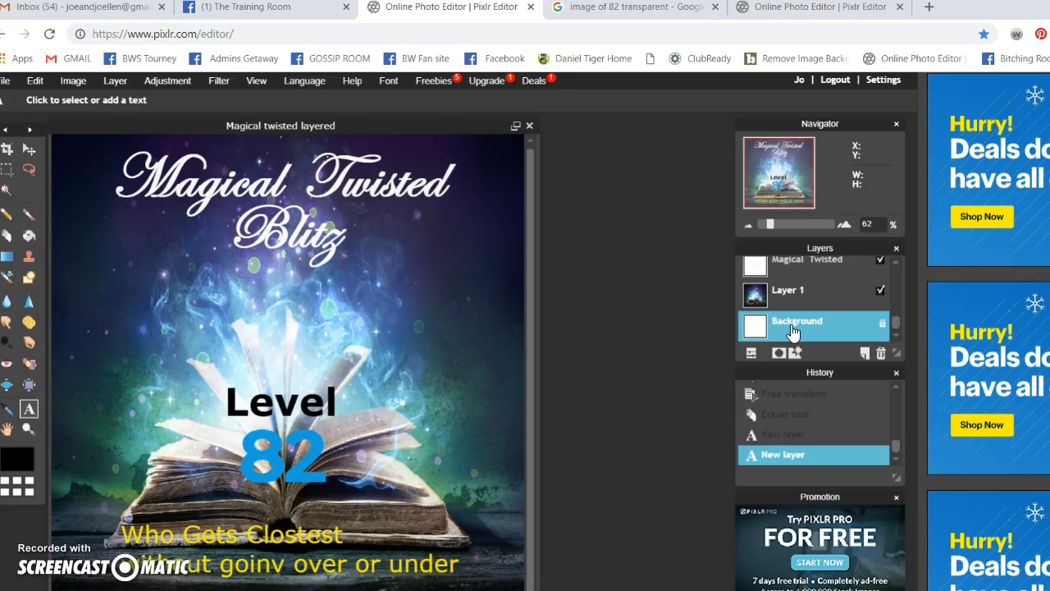
left_click(755, 328)
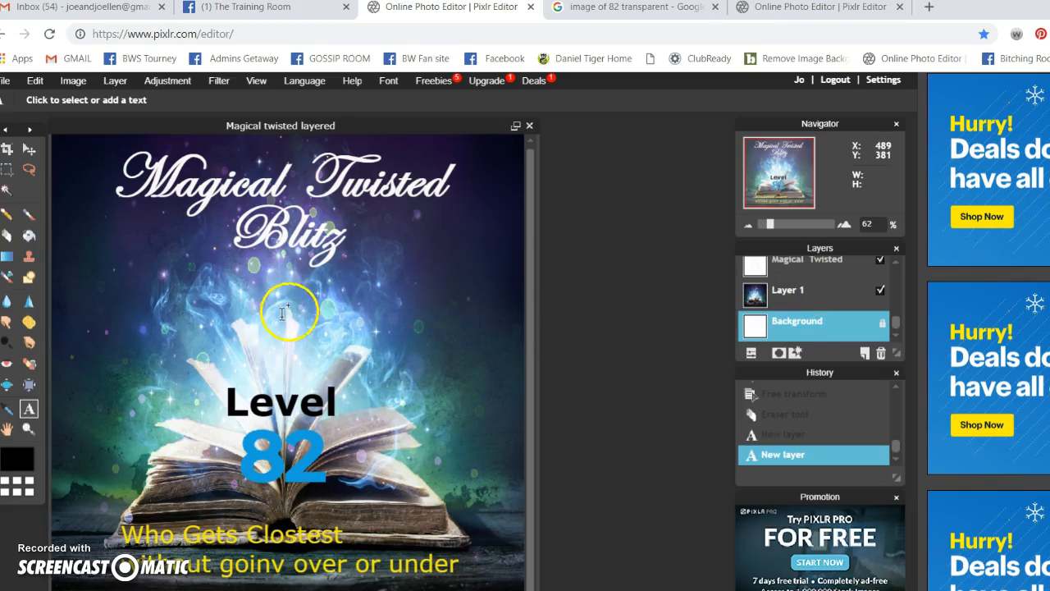
mouse_move(894, 322)
left_mouse_down()
mouse_move(899, 307)
mouse_move(885, 305)
left_mouse_up()
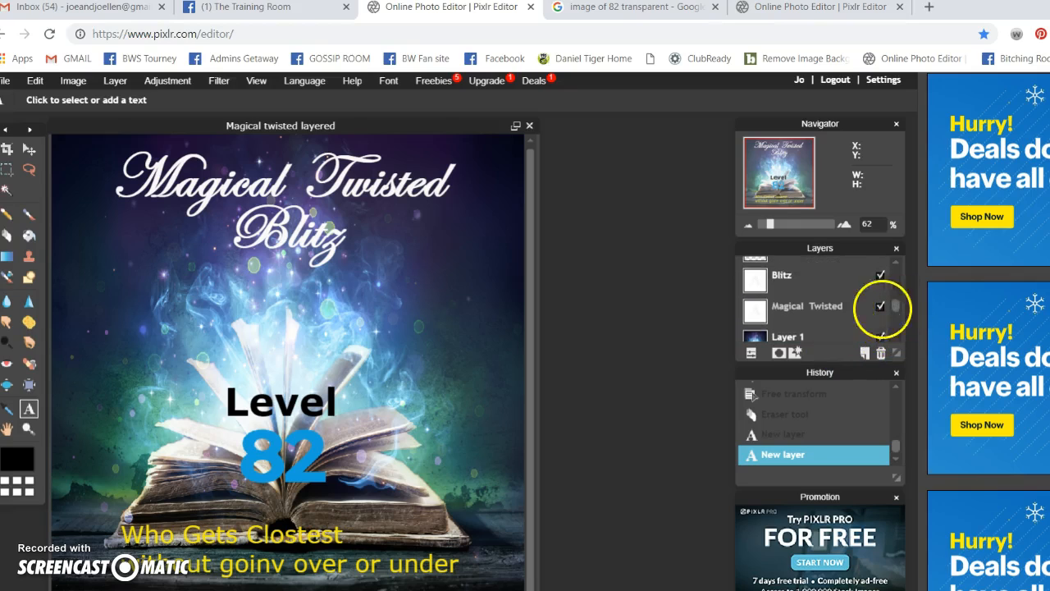
left_click(794, 314)
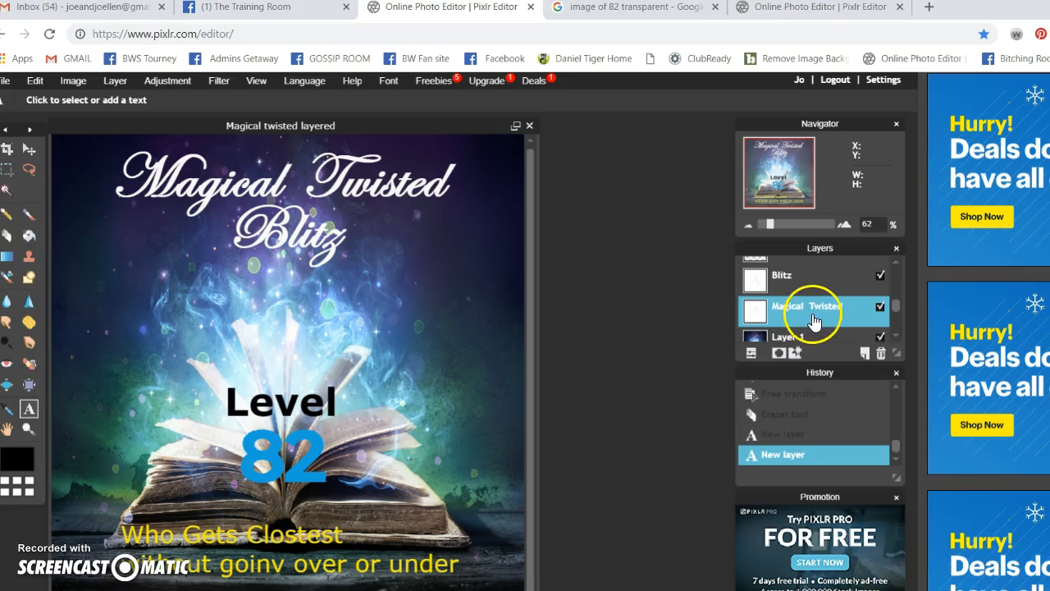
left_click(130, 172)
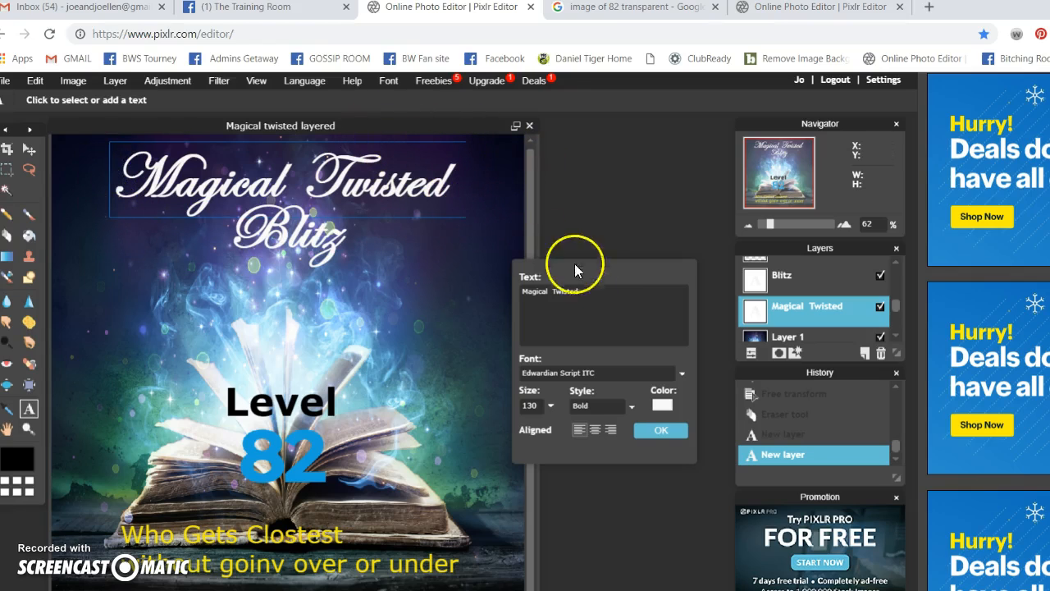
left_click(598, 297)
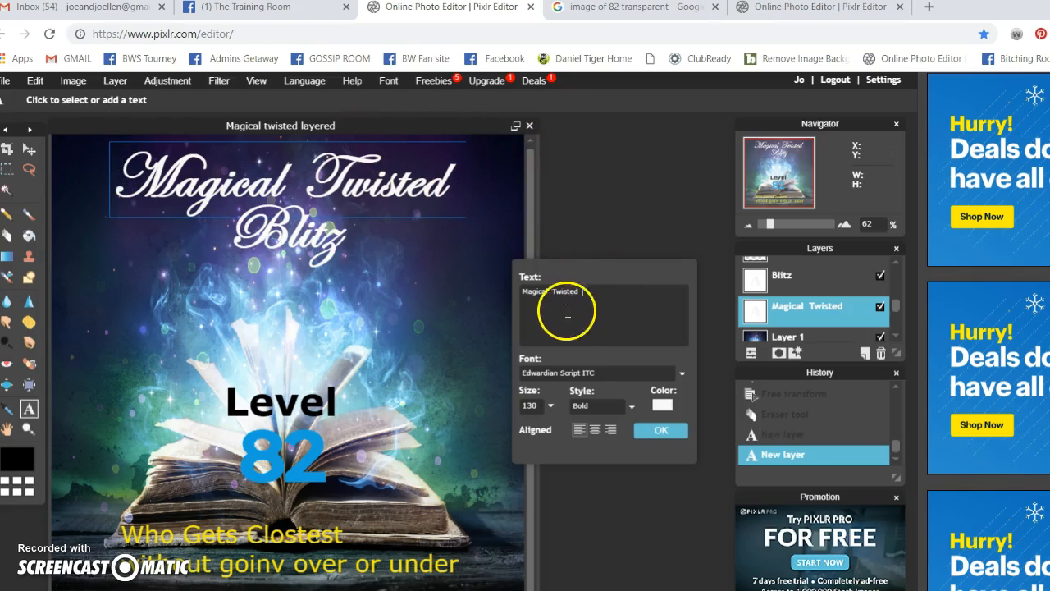
left_click(661, 430)
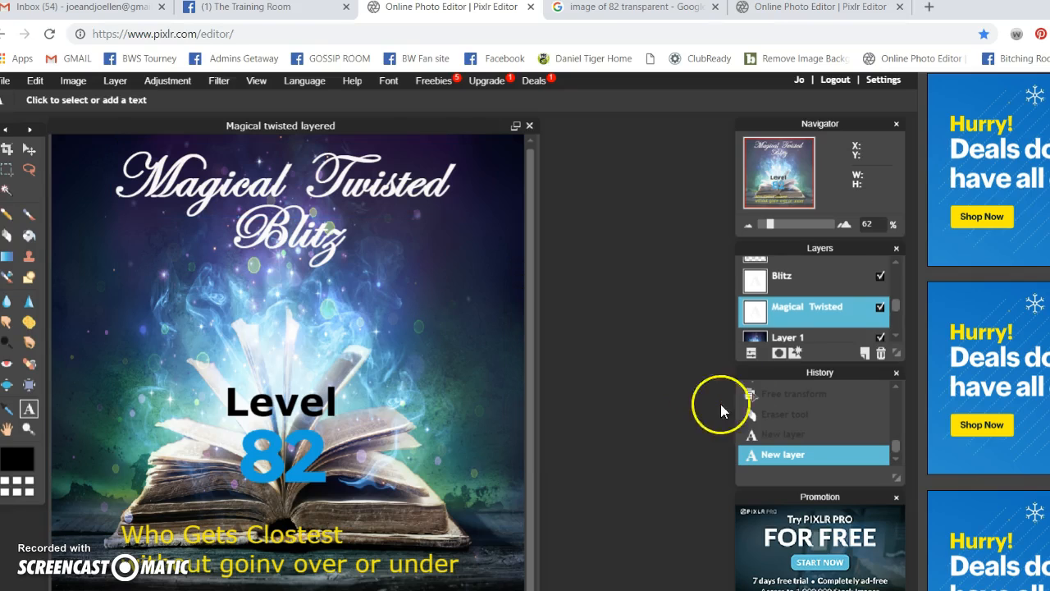
Step: Move the Blitz text layer to the top of the layer order and inspect its text settings
left_click(781, 279)
left_click_drag(782, 279, 781, 260)
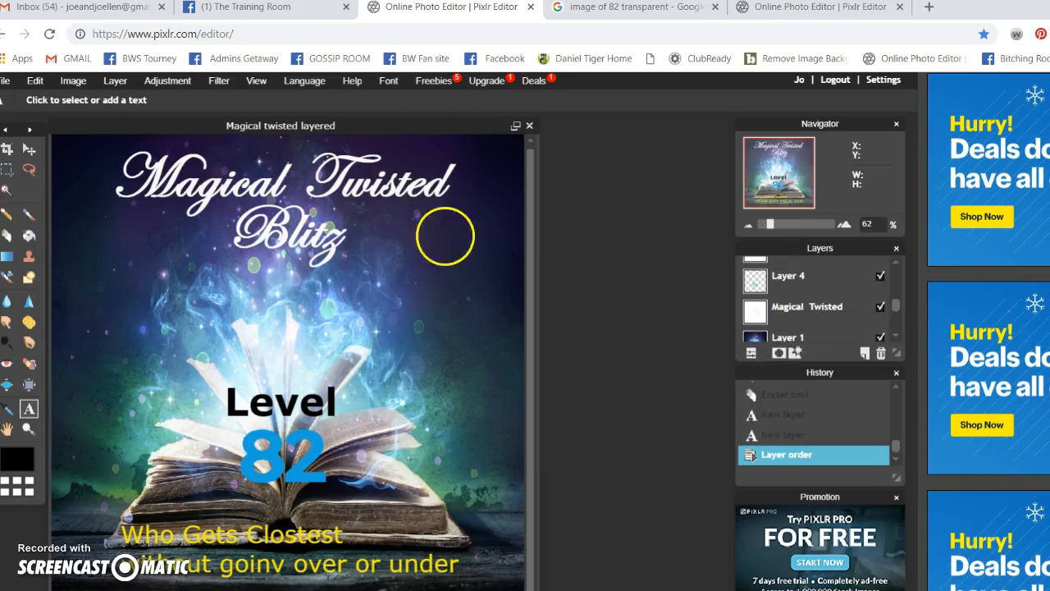
left_click(258, 233)
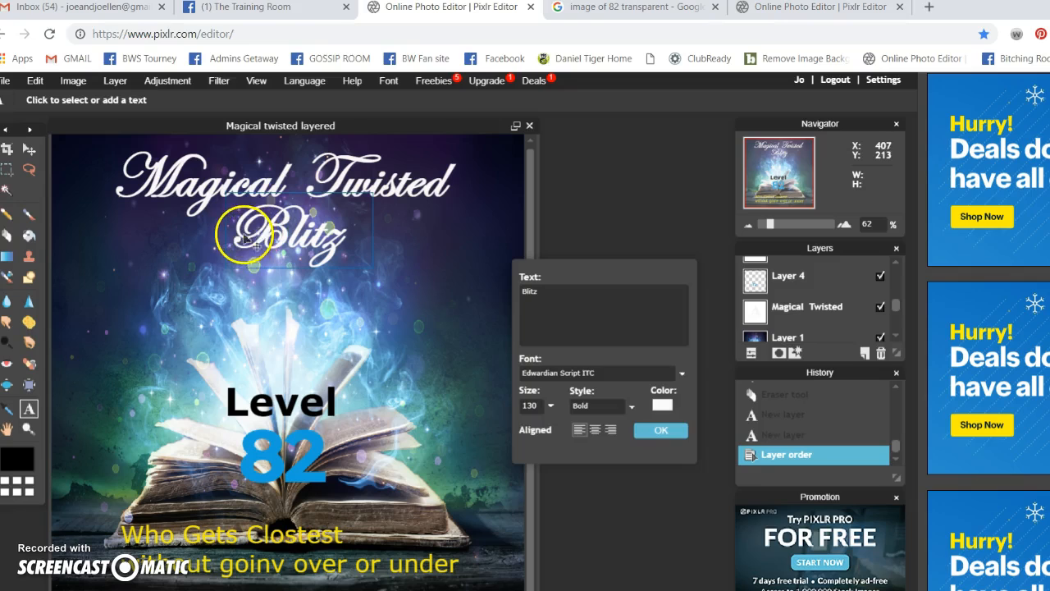
left_click(669, 429)
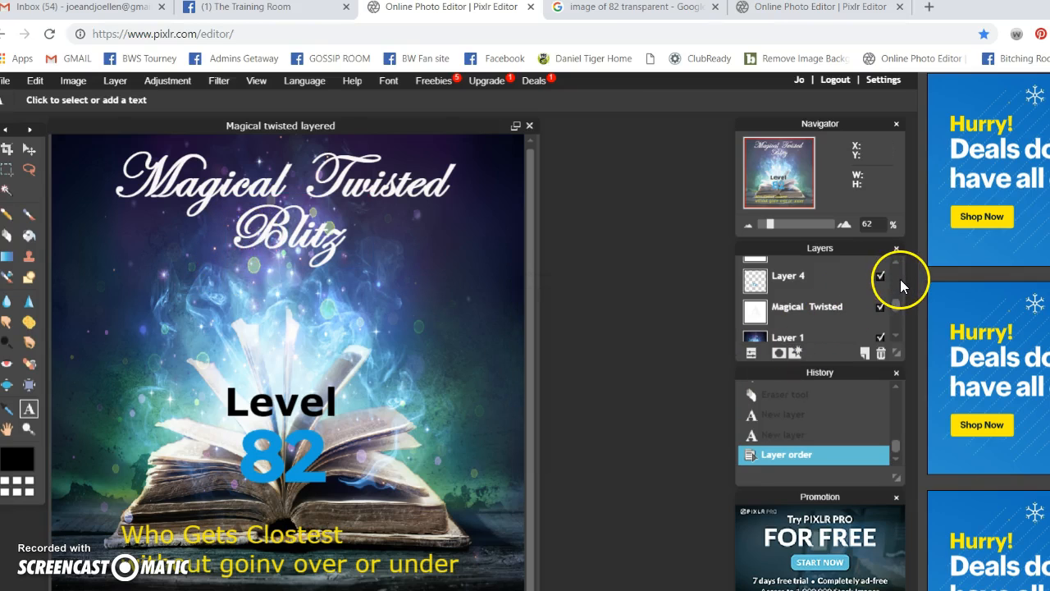
Step: Inspect the text settings of the Who Gets Clostest layer without changing them
scroll(839, 300, "up", 1)
scroll(817, 308, "up", 1)
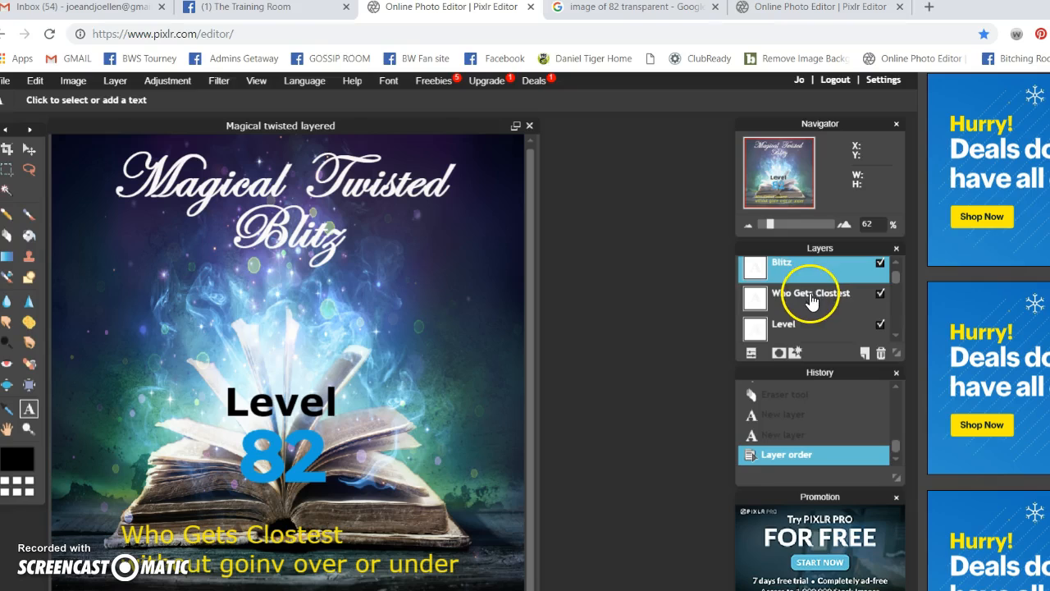
left_click(811, 301)
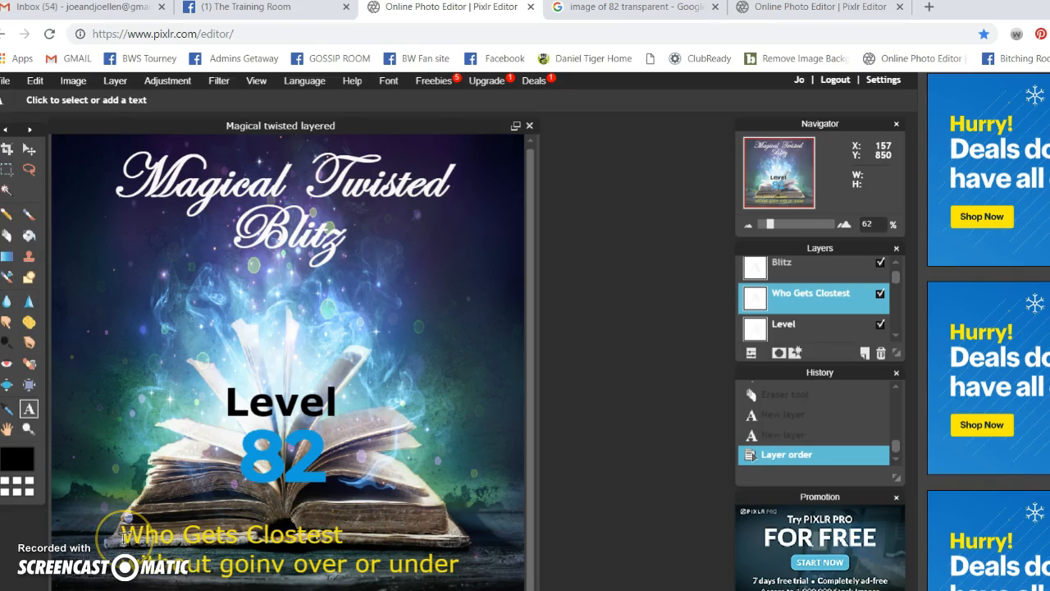
left_click(123, 537)
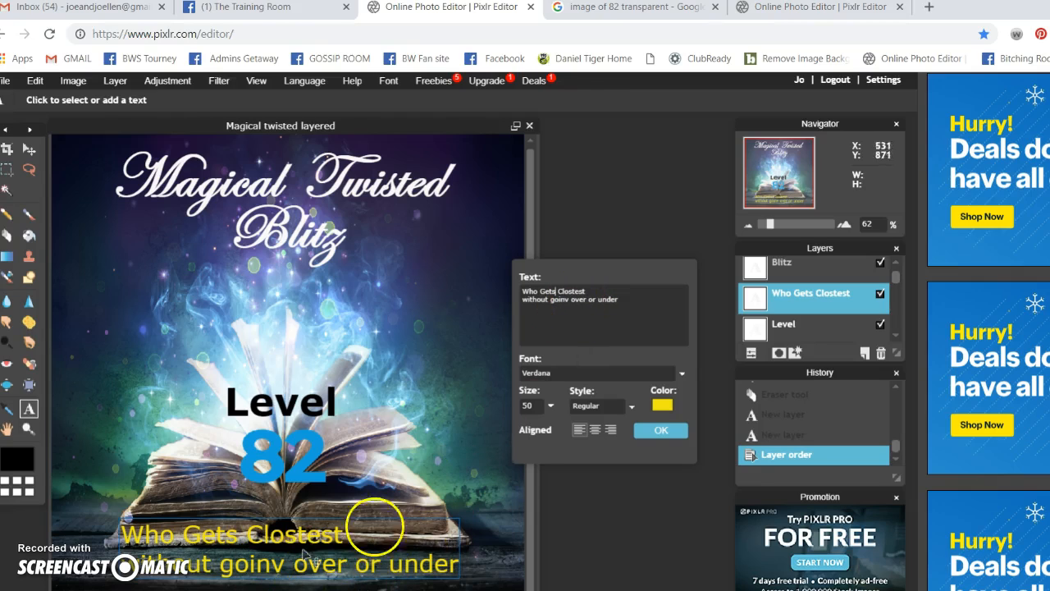
left_click(657, 431)
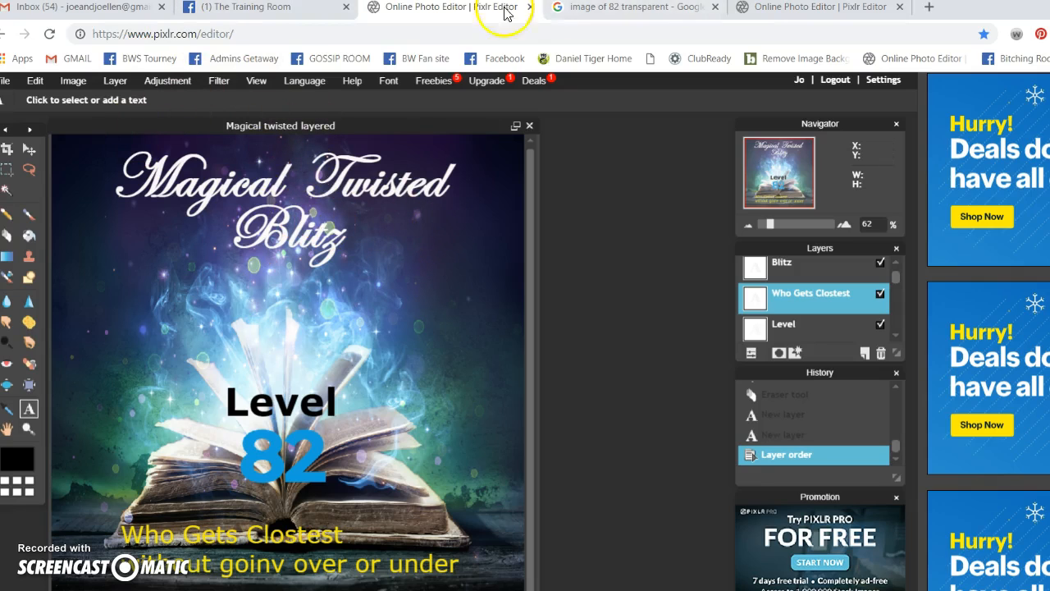
Step: Switch to the second Pixlr Editor tab and open Magical twisted layered.pxd from the computer
left_click(821, 7)
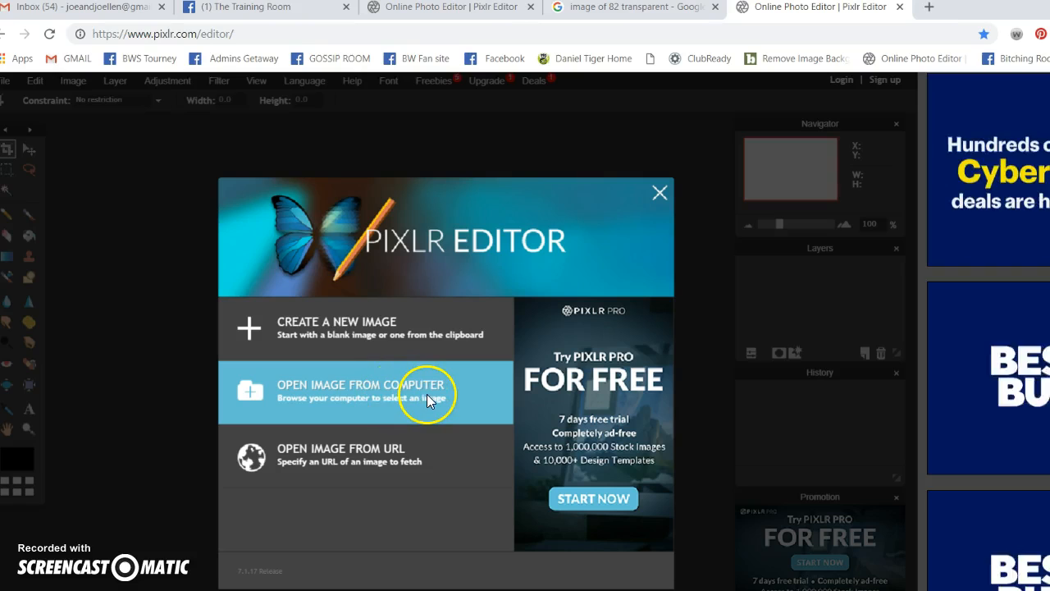
left_click(385, 394)
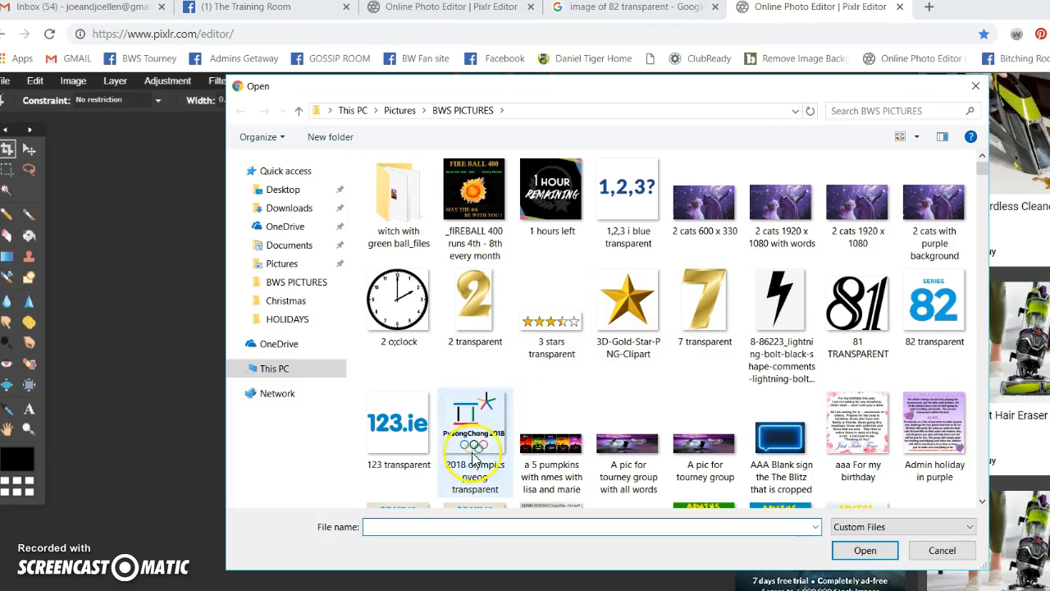
left_click(380, 529)
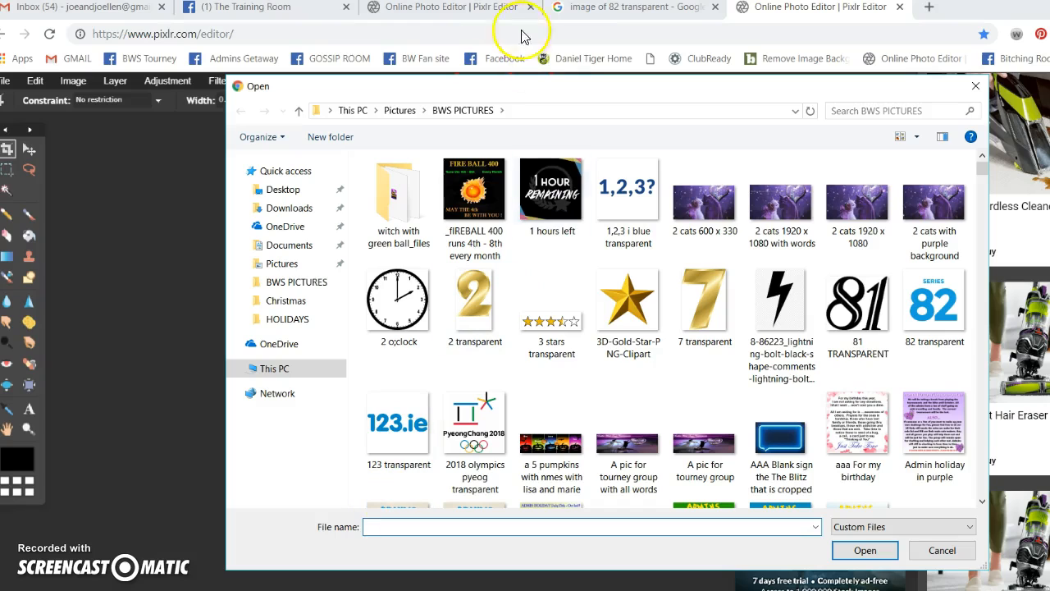
left_click(434, 12)
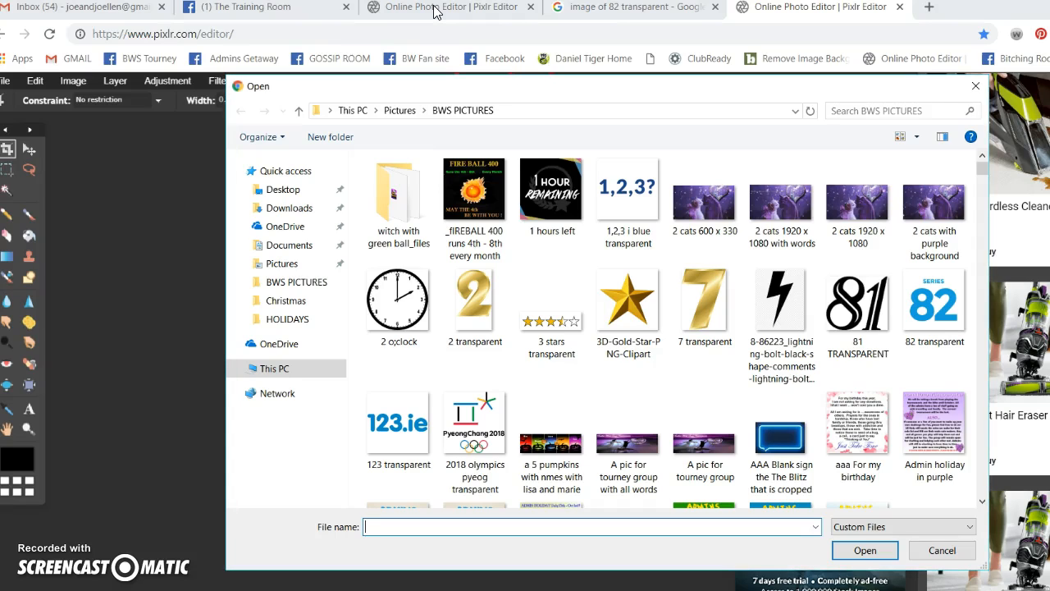
left_click(879, 19)
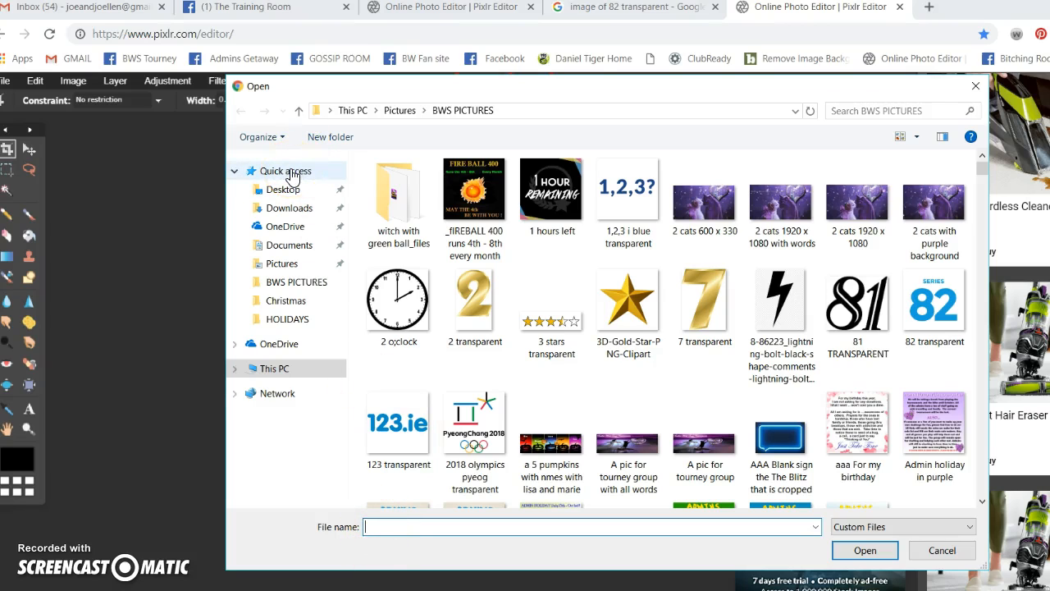
left_click(291, 174)
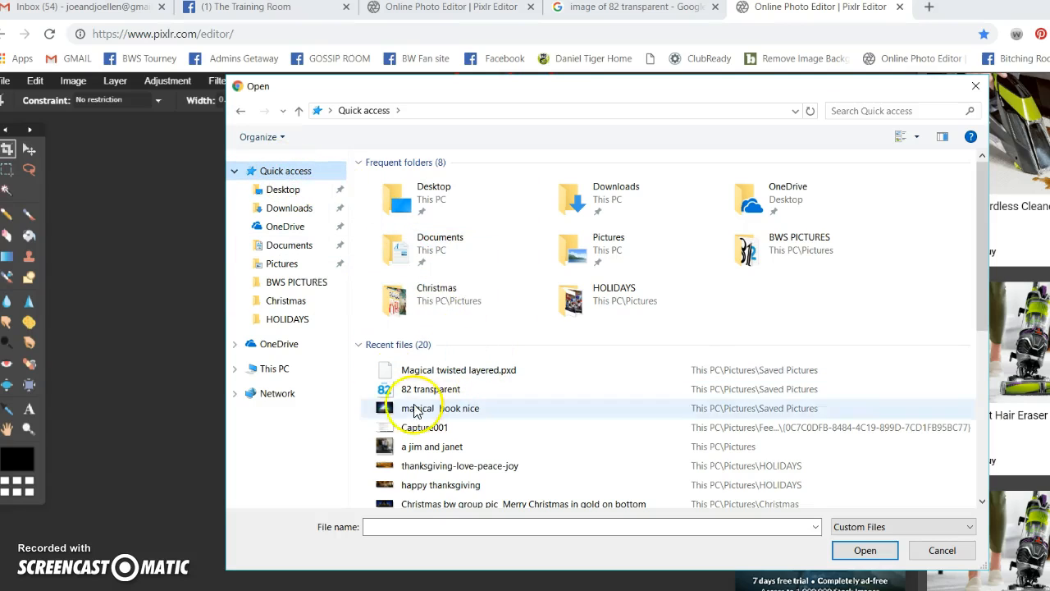
left_click(397, 528)
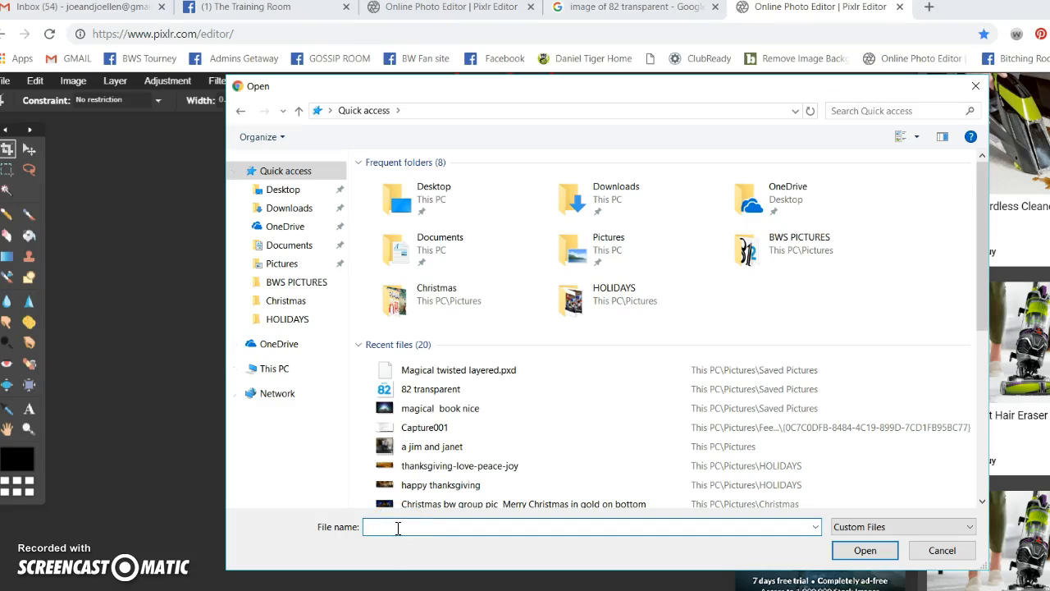
type("Mag")
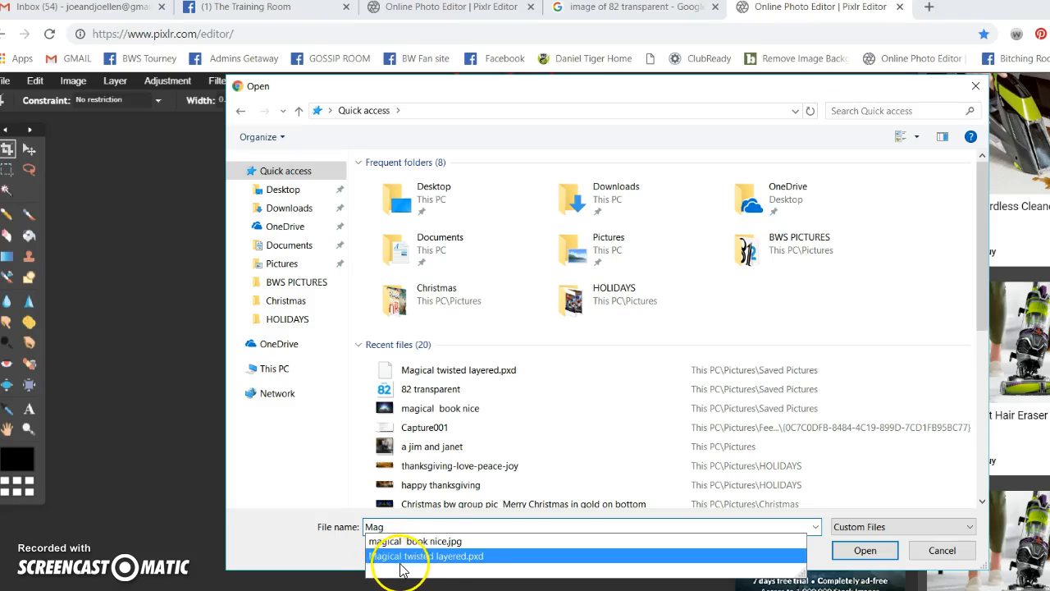
left_click(479, 556)
left_click(861, 551)
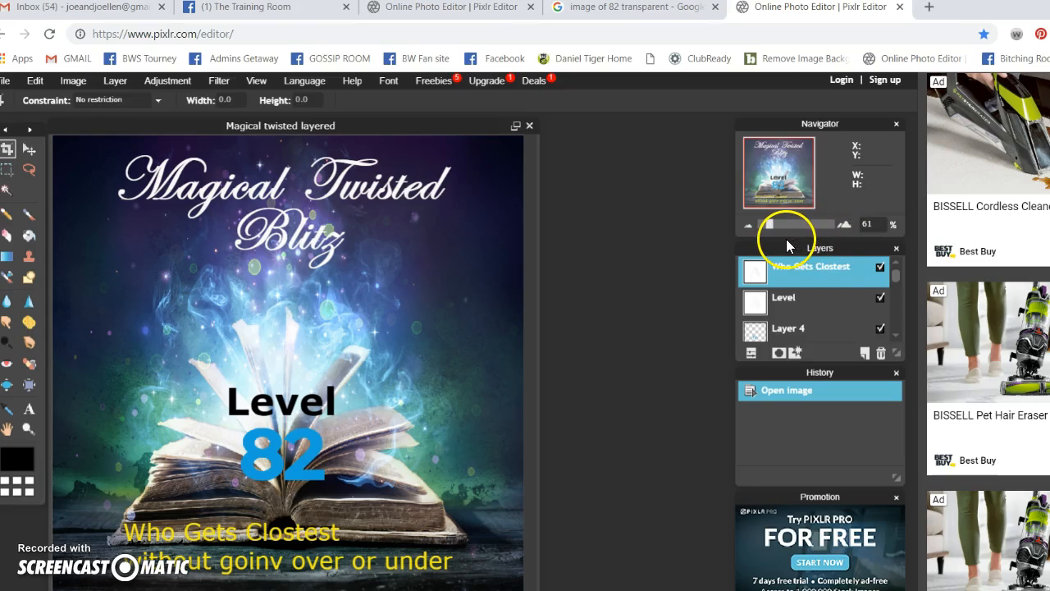
Step: Examine the layers of the opened PXD image, from Level and Layer 4 down to Background
left_click(788, 302)
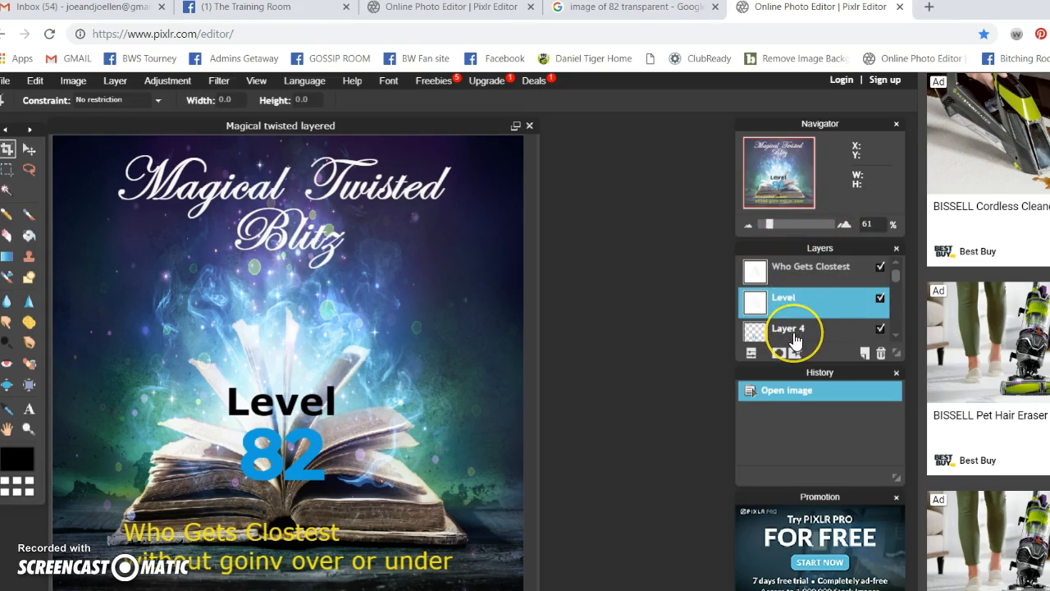
left_click(793, 335)
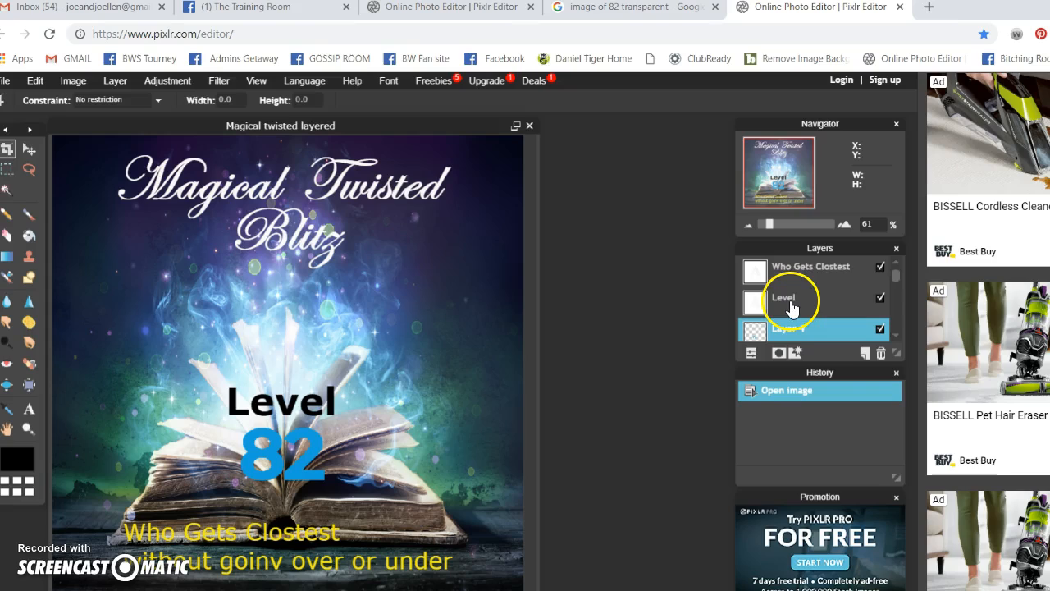
left_click_drag(897, 276, 896, 343)
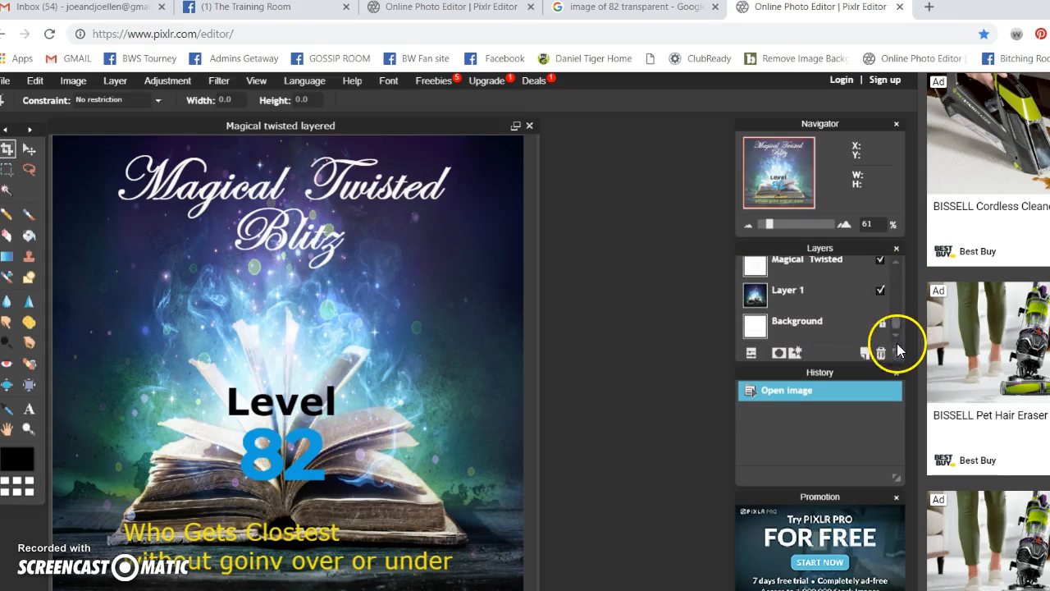
Step: Select Layer 1 and the Magical Twisted layer in turn to check which part of the image each holds
left_click(789, 300)
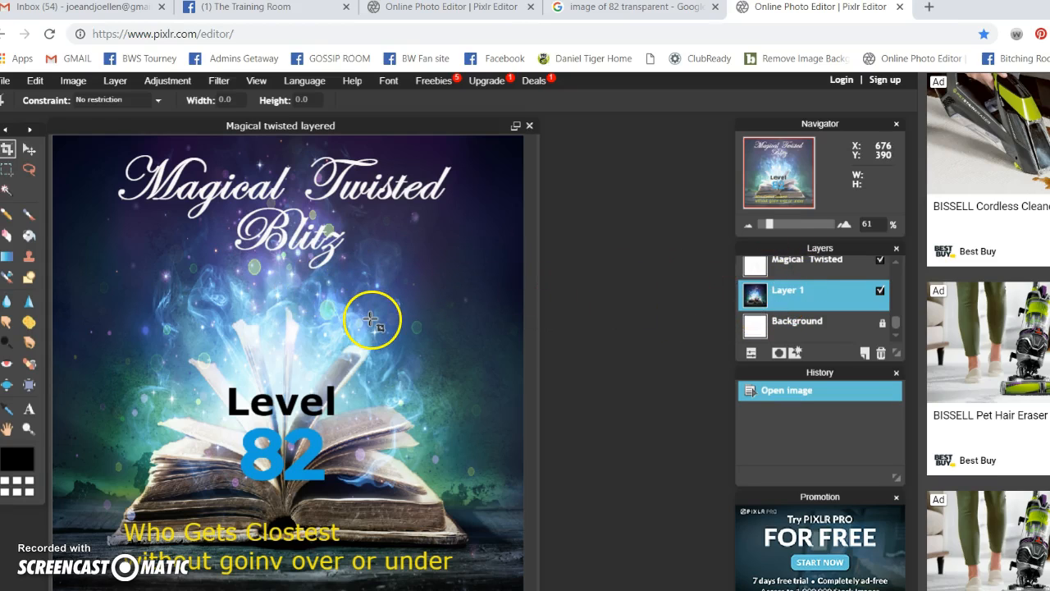
left_click(866, 269)
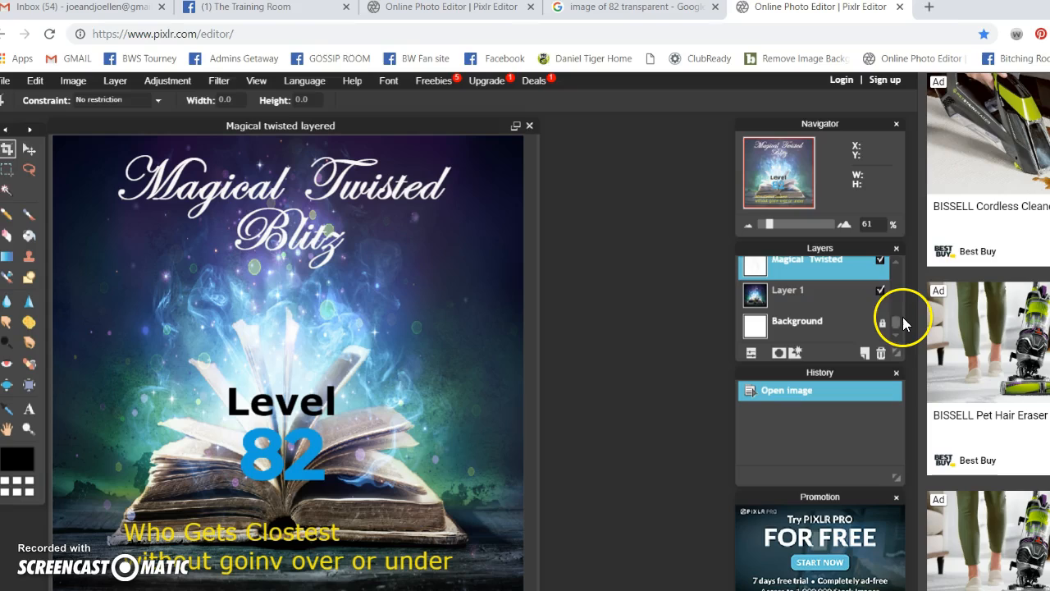
left_click_drag(900, 320, 902, 249)
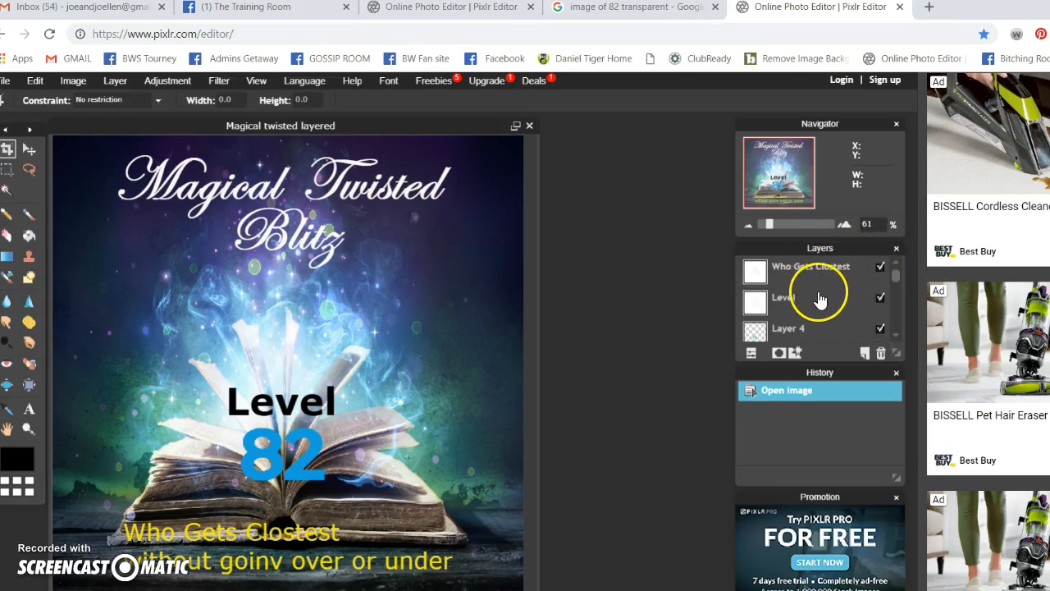
Step: Correct the spelling in the Who Gets Clostest text layer so it reads "Who Gets Closest without going over or under"
left_click(814, 274)
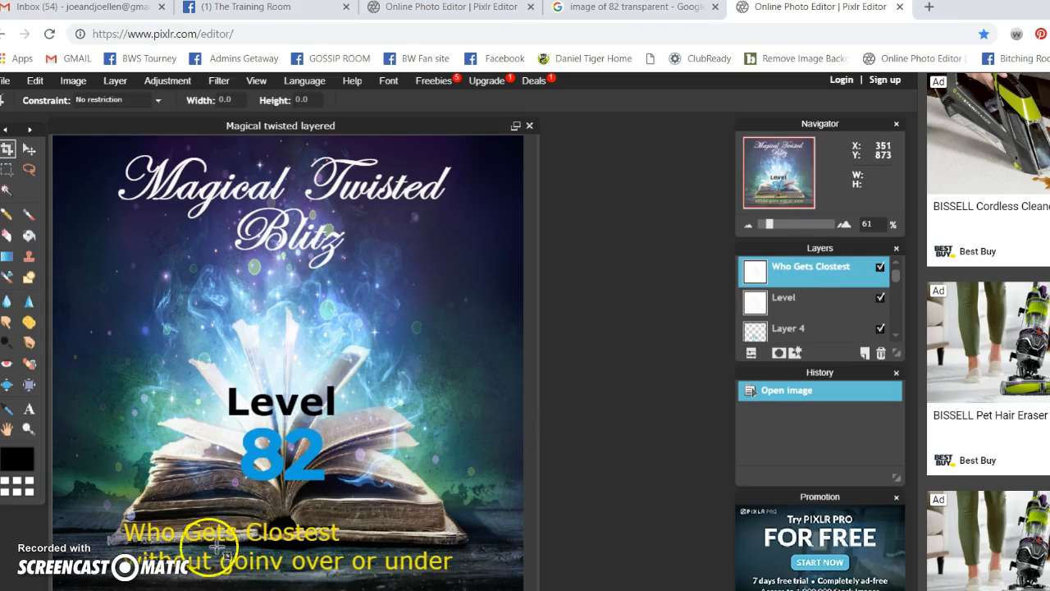
left_click(29, 411)
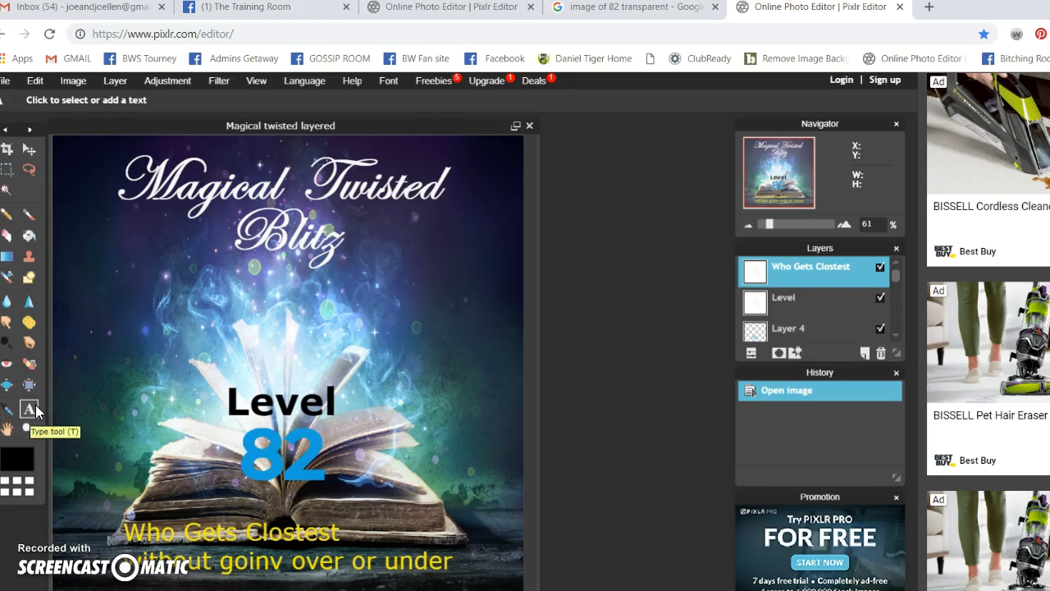
left_click(129, 535)
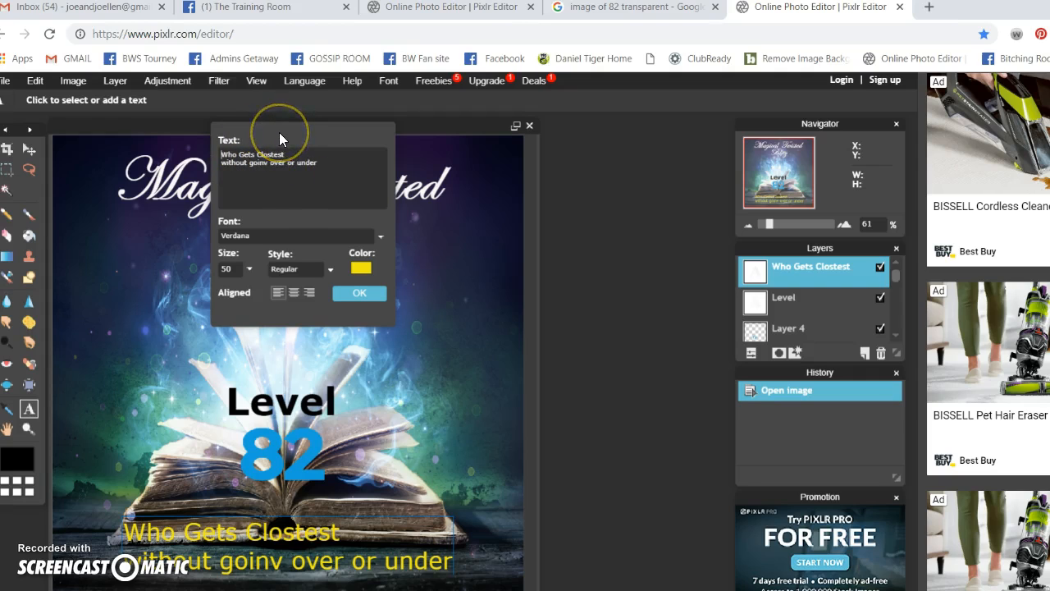
left_click_drag(279, 132, 653, 174)
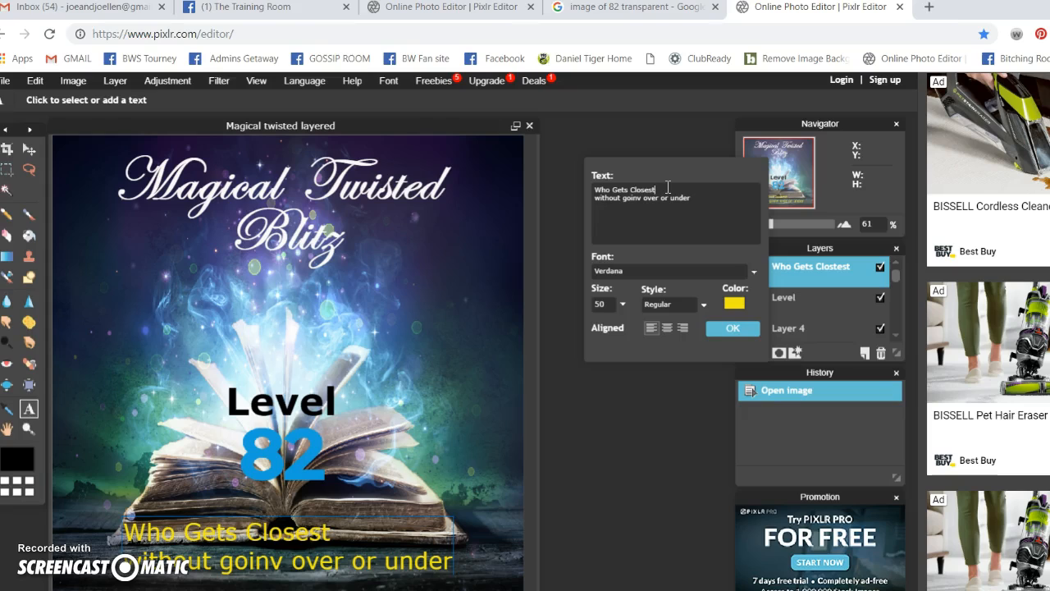
left_click(642, 199)
key("BackSpace")
type("g")
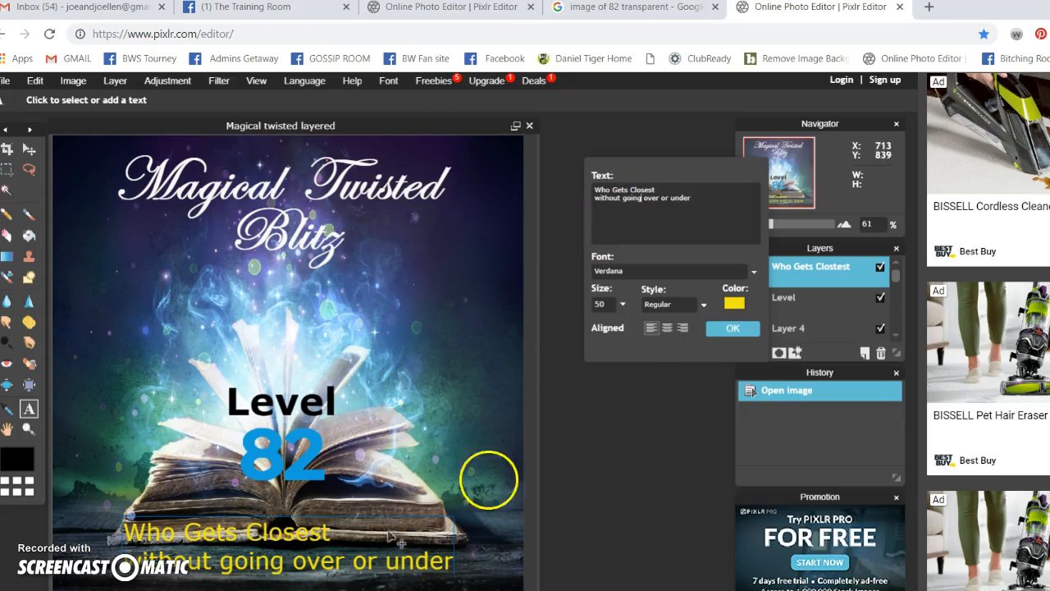
Step: Make the two-line caption bold and centre-aligned, and shift it slightly up and to the left on the image
left_click(702, 306)
left_click(672, 326)
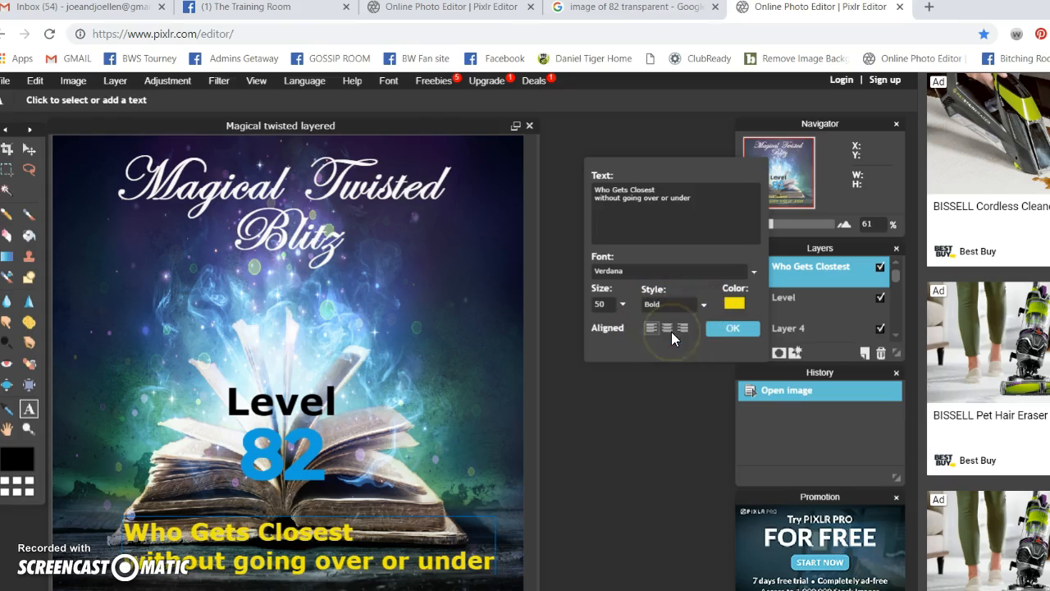
left_click(609, 306)
left_click(669, 328)
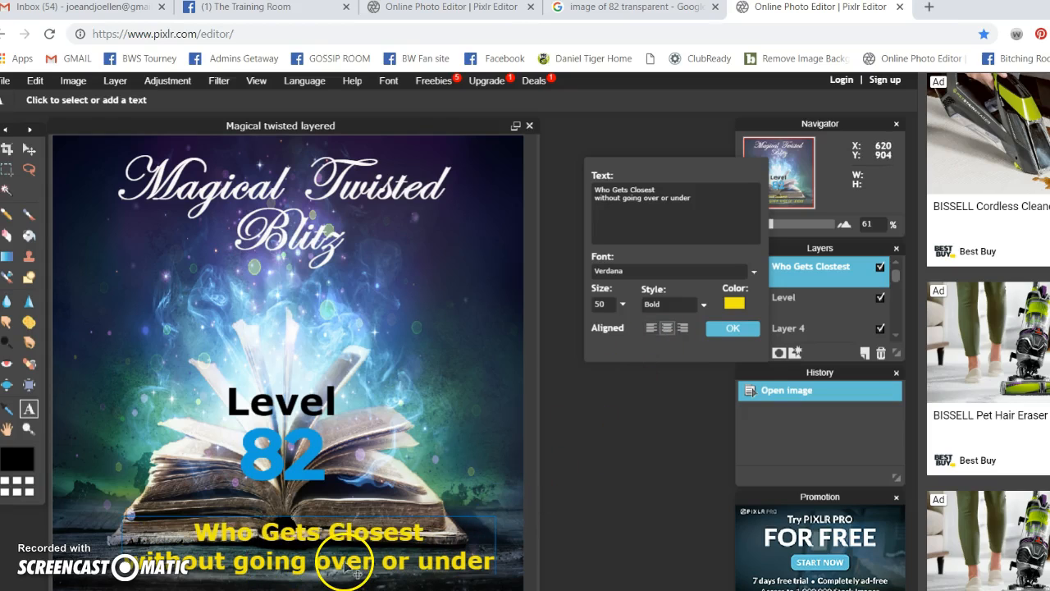
left_click_drag(323, 543, 294, 544)
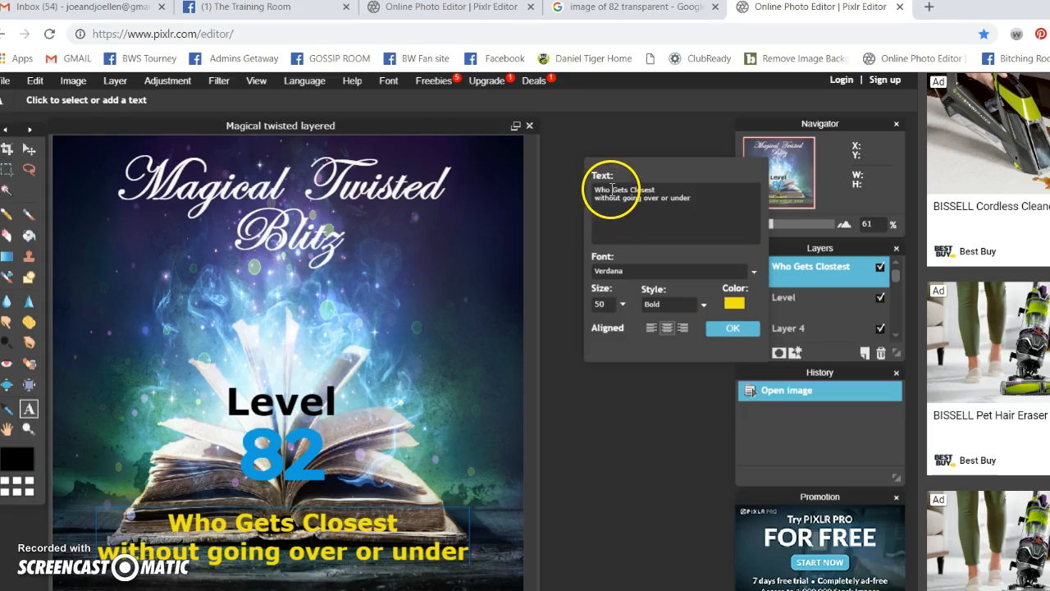
Step: Capitalize the caption's second line as "Without Going Over or Under" and apply the text edits
key("BackSpace")
key("BackSpace")
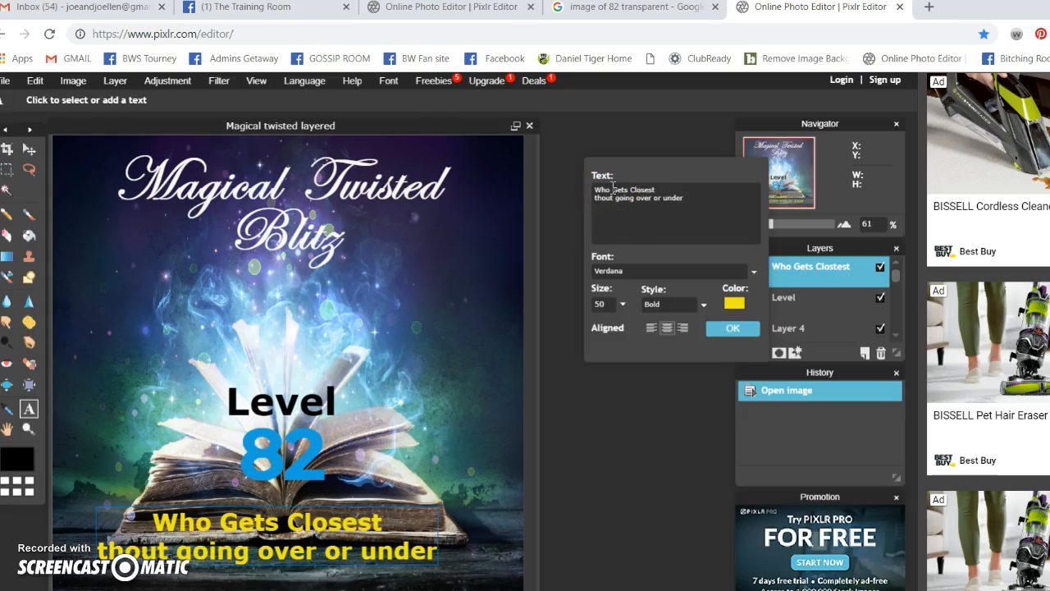
type("Wi")
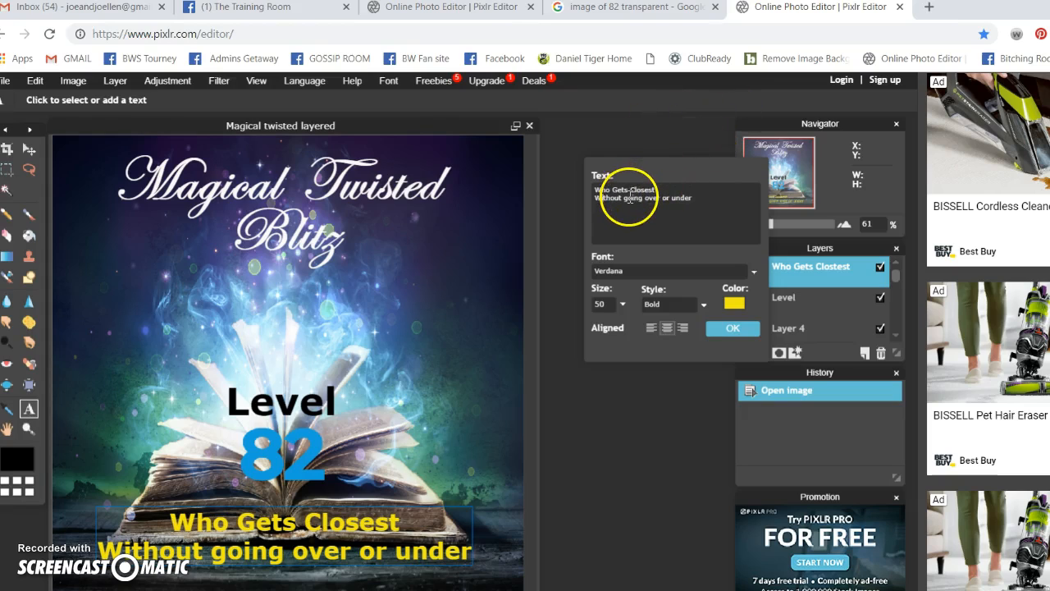
key("BackSpace")
type("G")
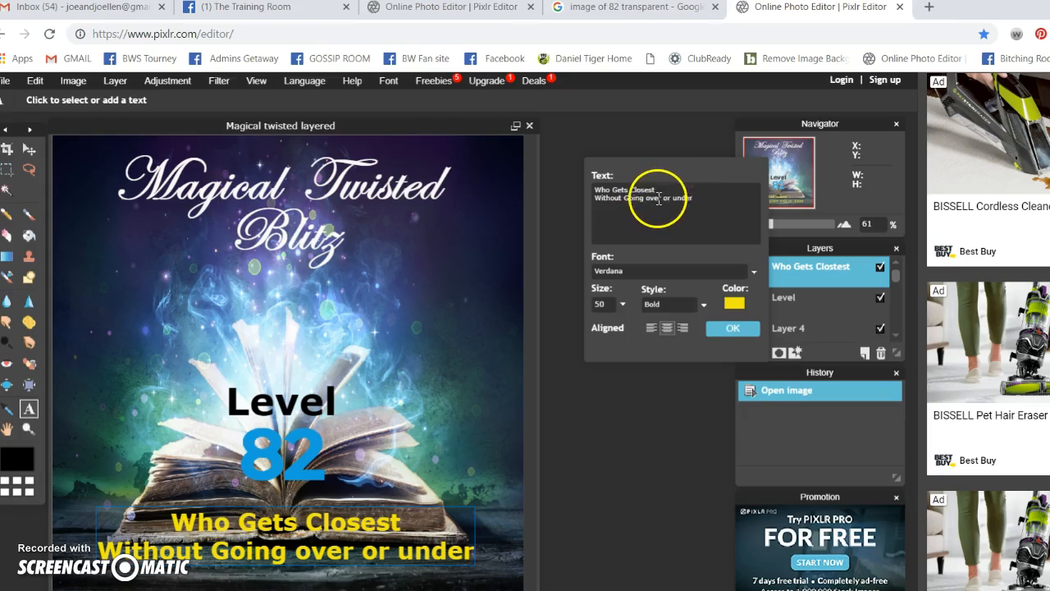
left_click(651, 199)
key("BackSpace")
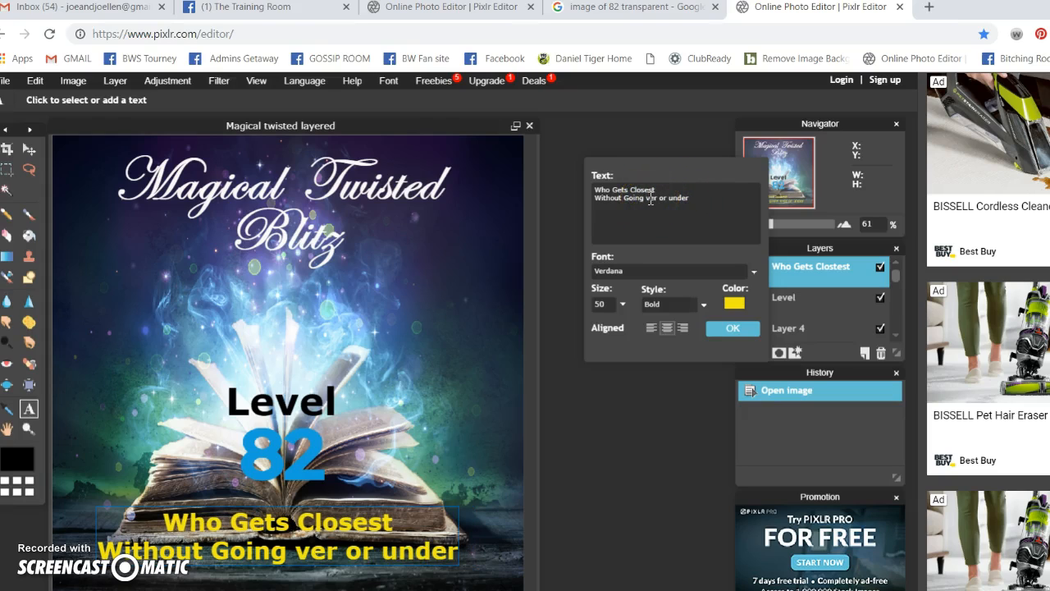
type("O")
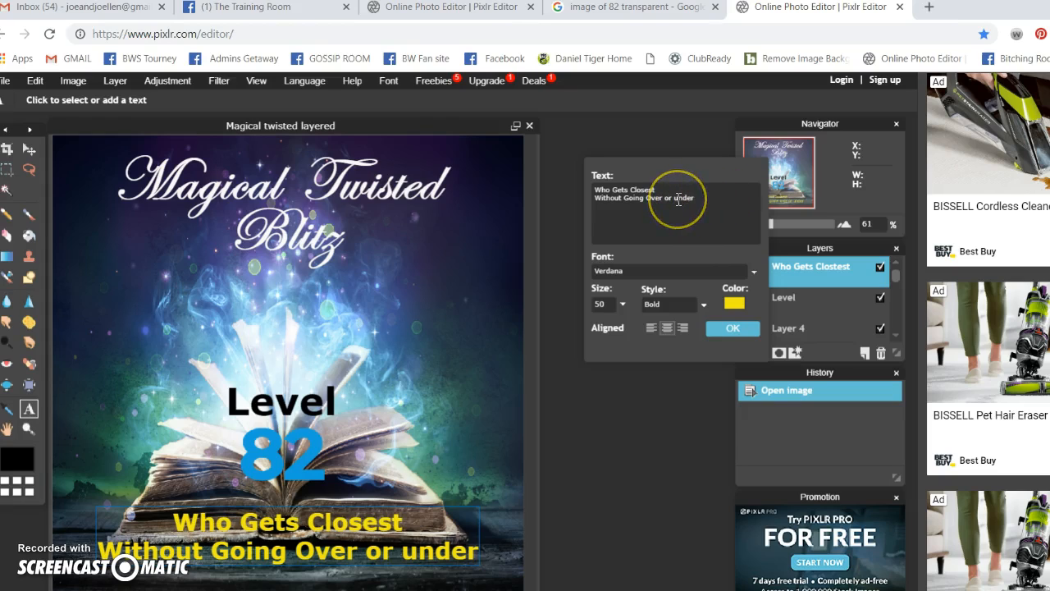
left_click(678, 200)
key("BackSpace")
type("U")
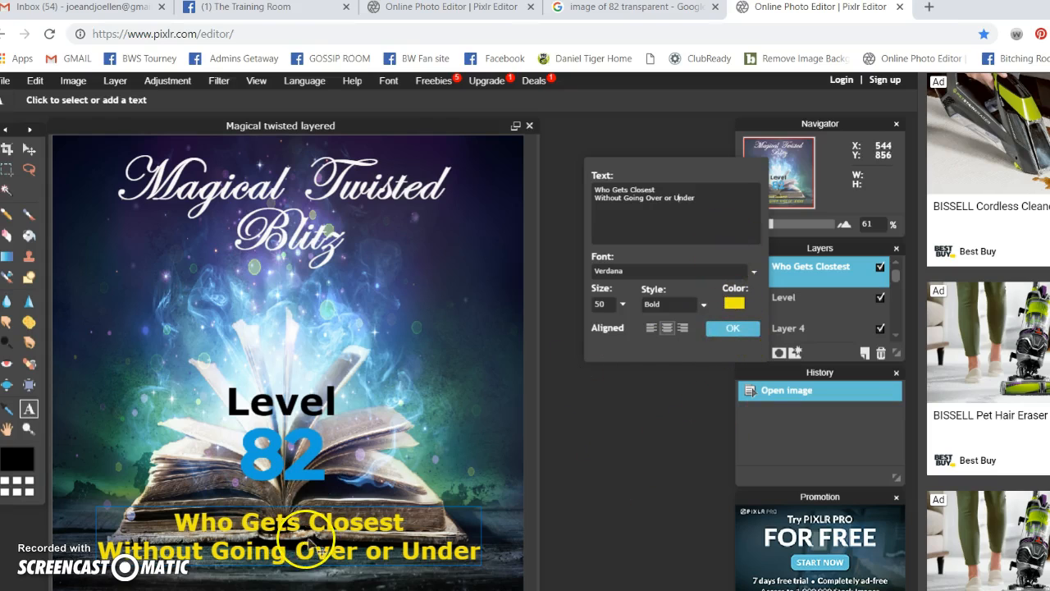
left_click(735, 328)
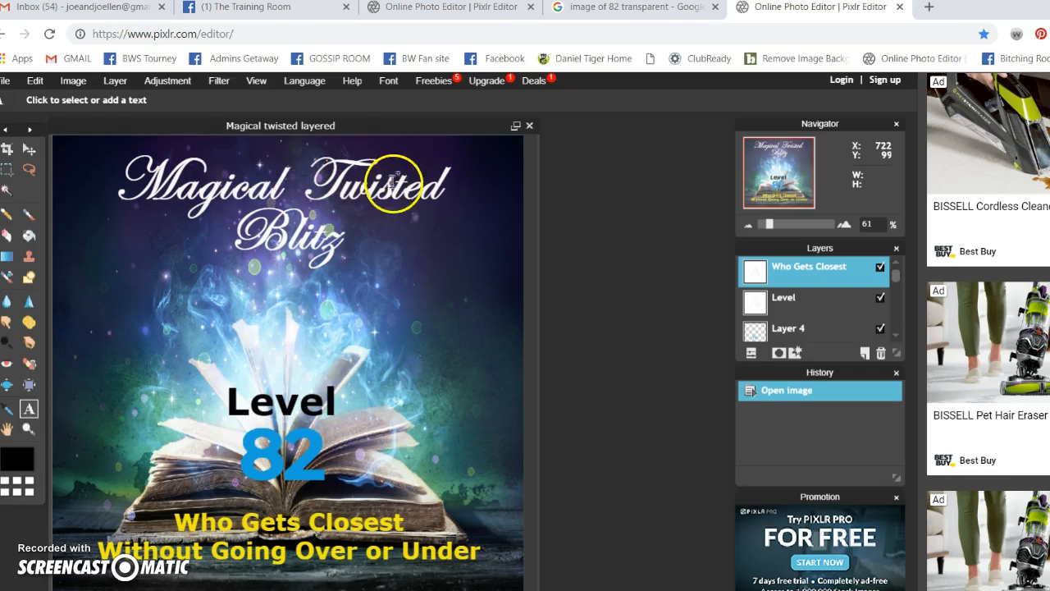
Step: Select the Magical Twisted layer and open its title text for editing, keeping the text settings clear of the layer list
scroll(816, 316, "down", 1)
scroll(833, 308, "up", 1)
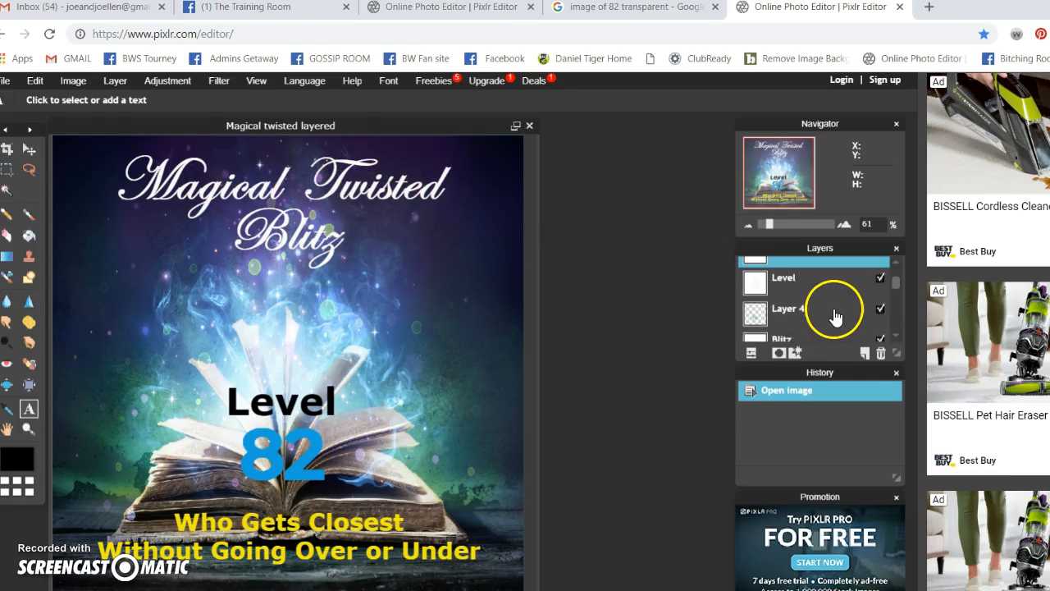
scroll(847, 310, "down", 2)
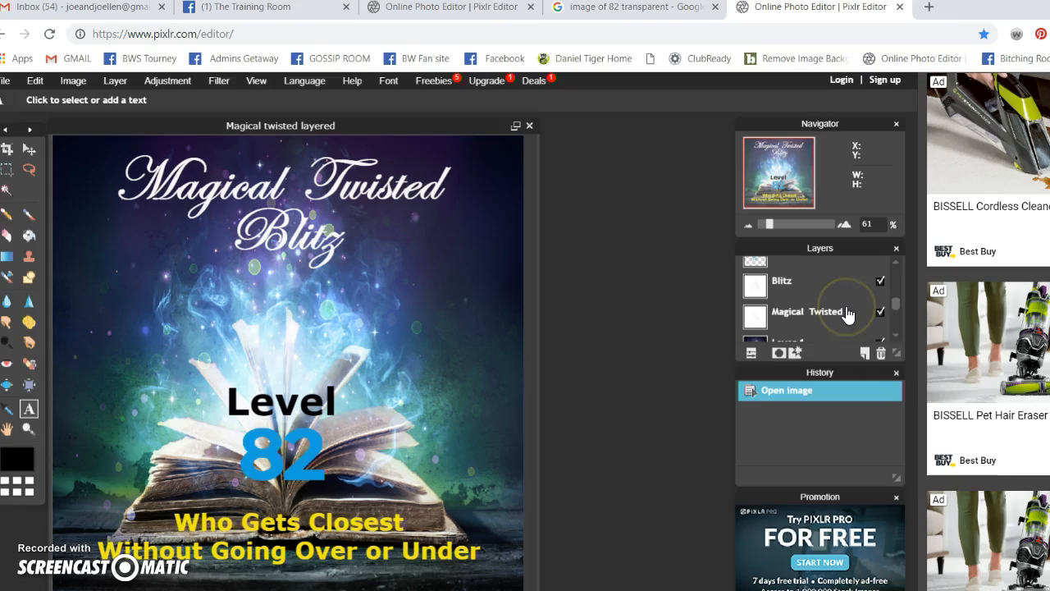
left_click(802, 319)
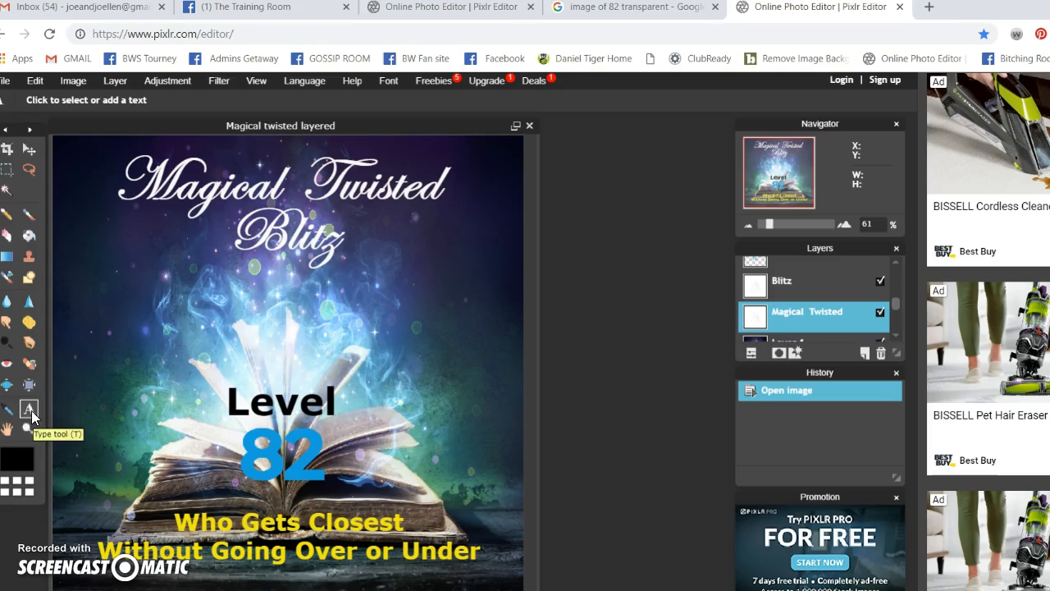
left_click(141, 181)
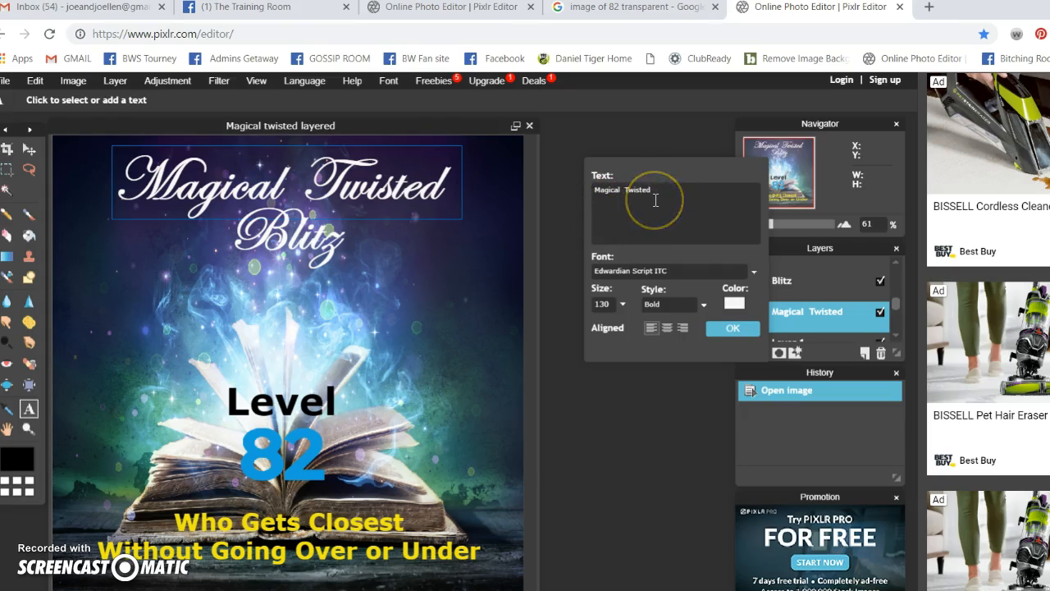
left_click_drag(659, 170, 628, 154)
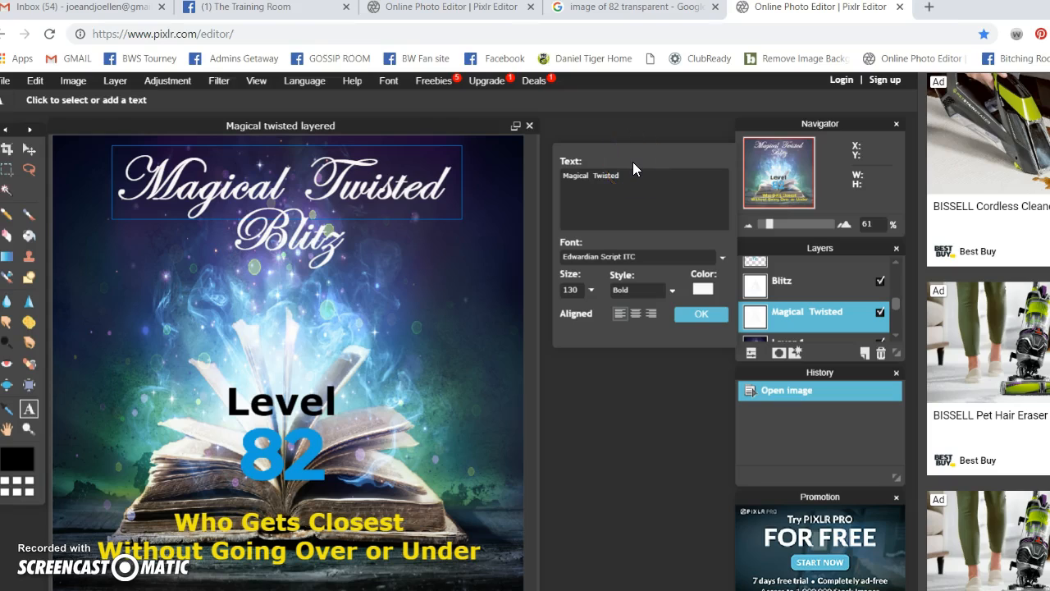
Step: Enable the Drop shadow layer style on the Magical Twisted layer and show its settings
left_click(794, 354)
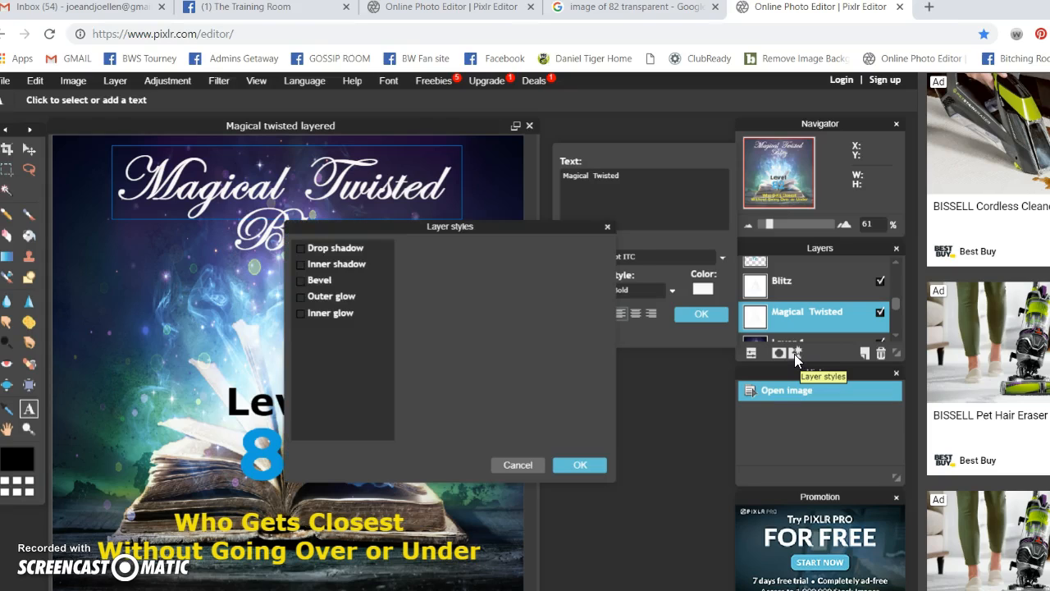
left_click_drag(379, 223, 643, 324)
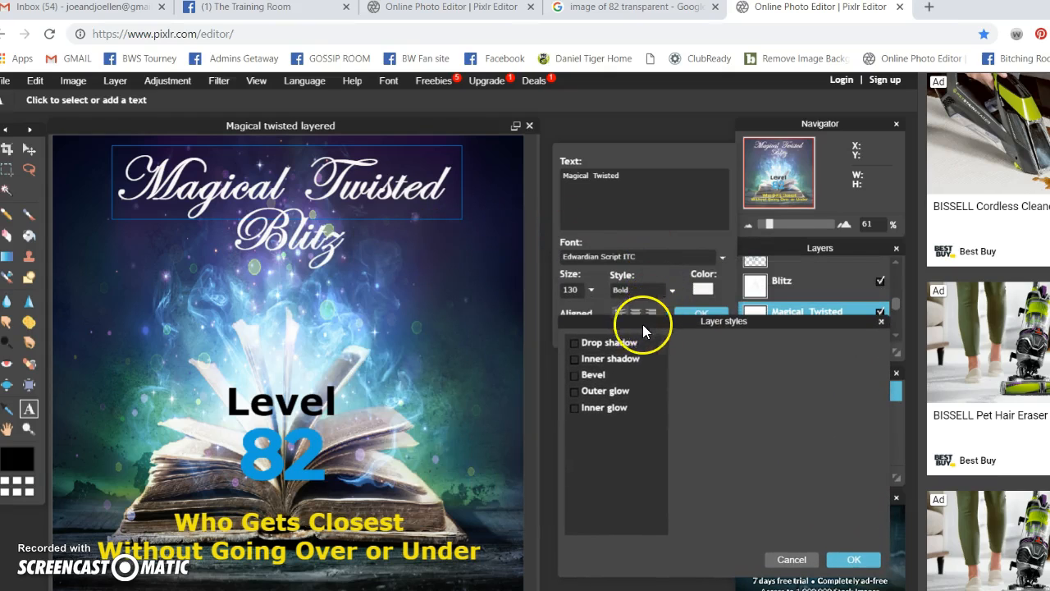
left_click(575, 347)
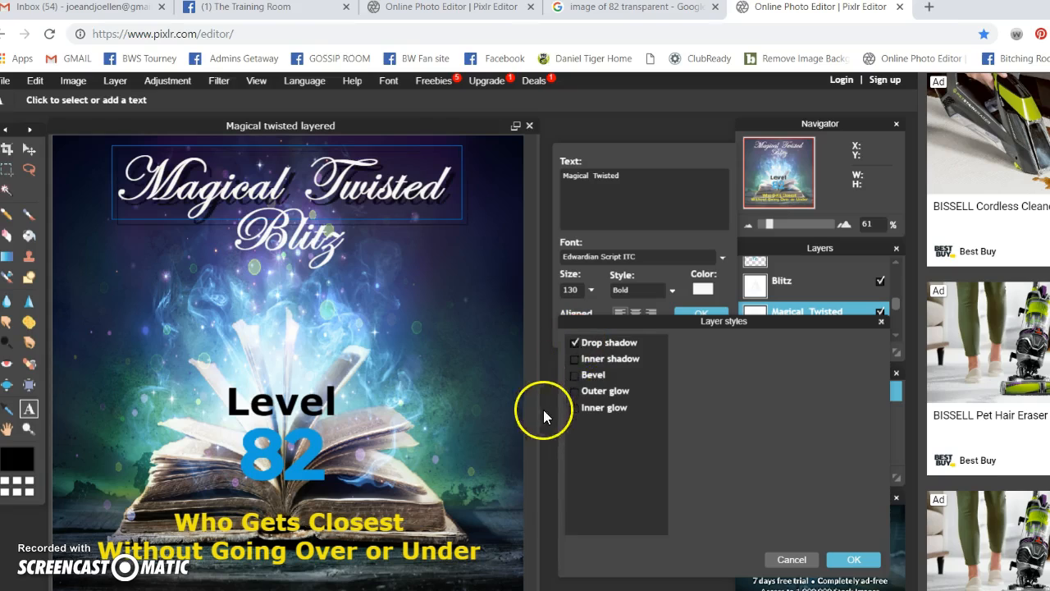
left_click(605, 341)
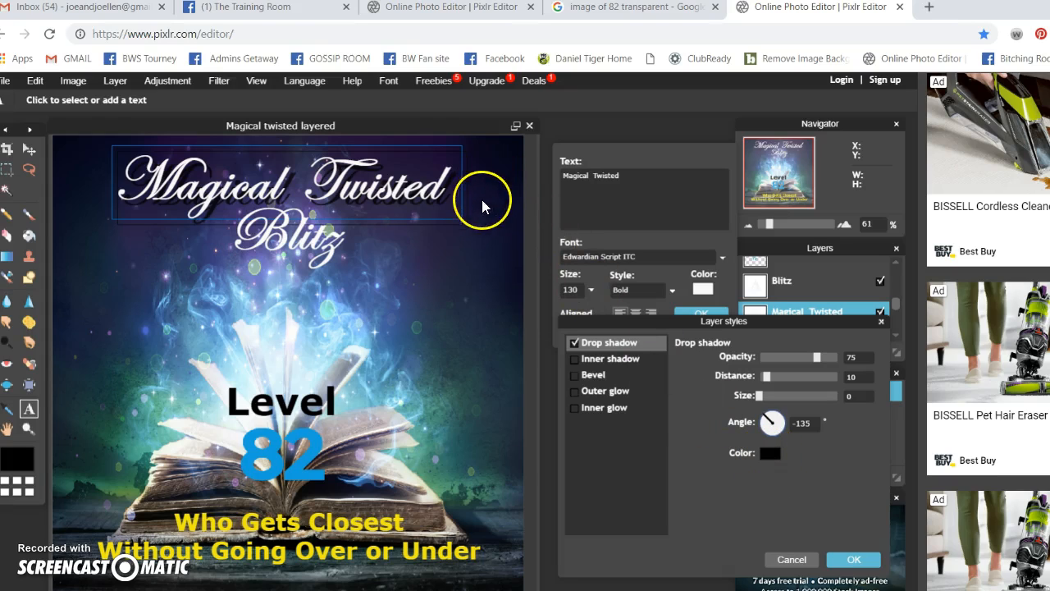
Step: Try a bright yellow colour for the Magical Twisted drop shadow
left_click(768, 452)
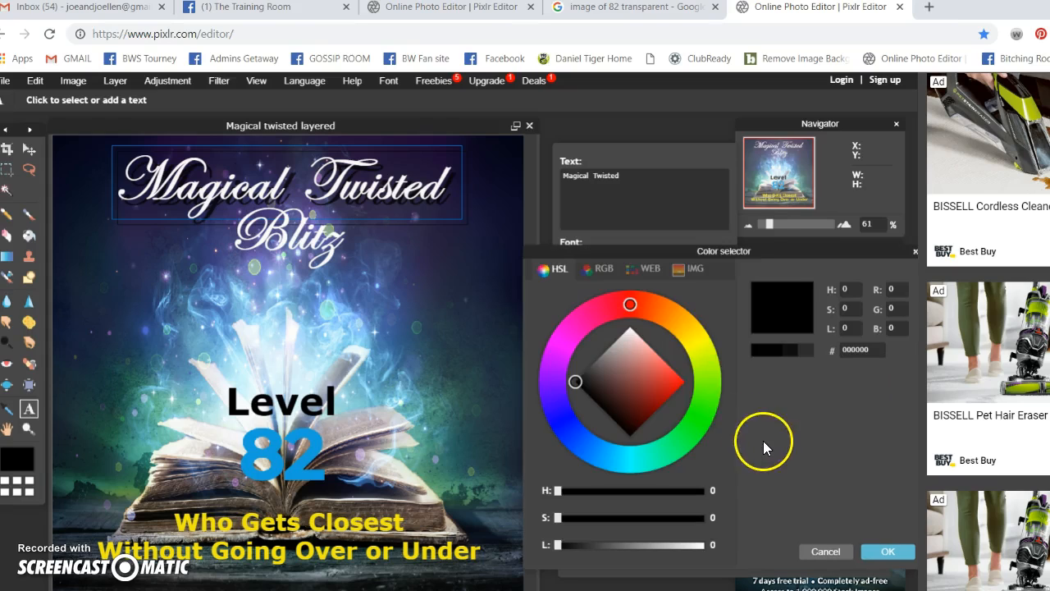
left_click(700, 343)
left_click(684, 380)
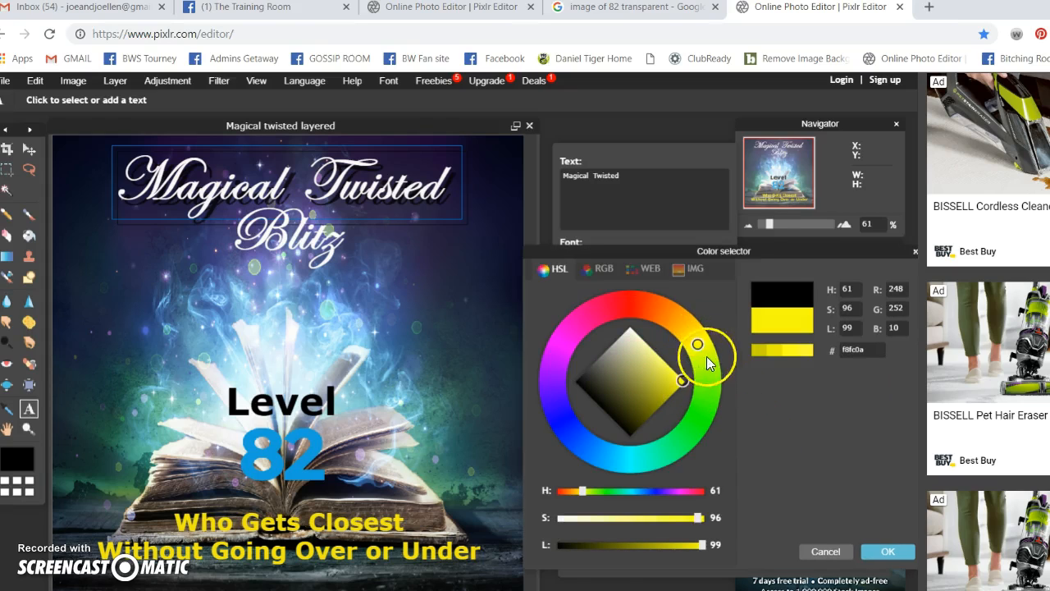
left_click(888, 551)
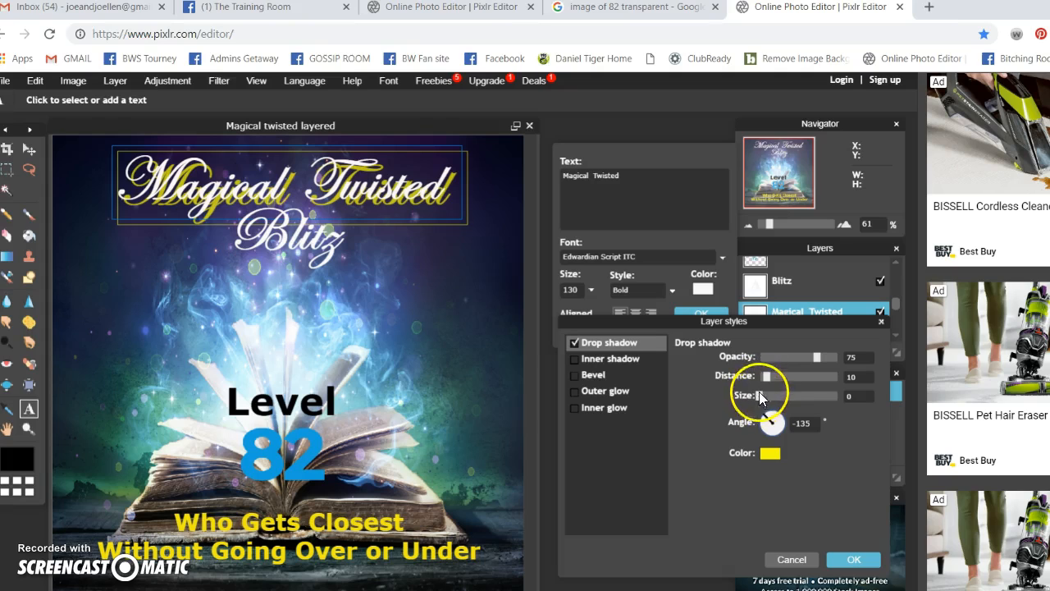
Step: Set the drop shadow's distance to 3
left_click_drag(766, 380, 758, 359)
left_click(851, 376)
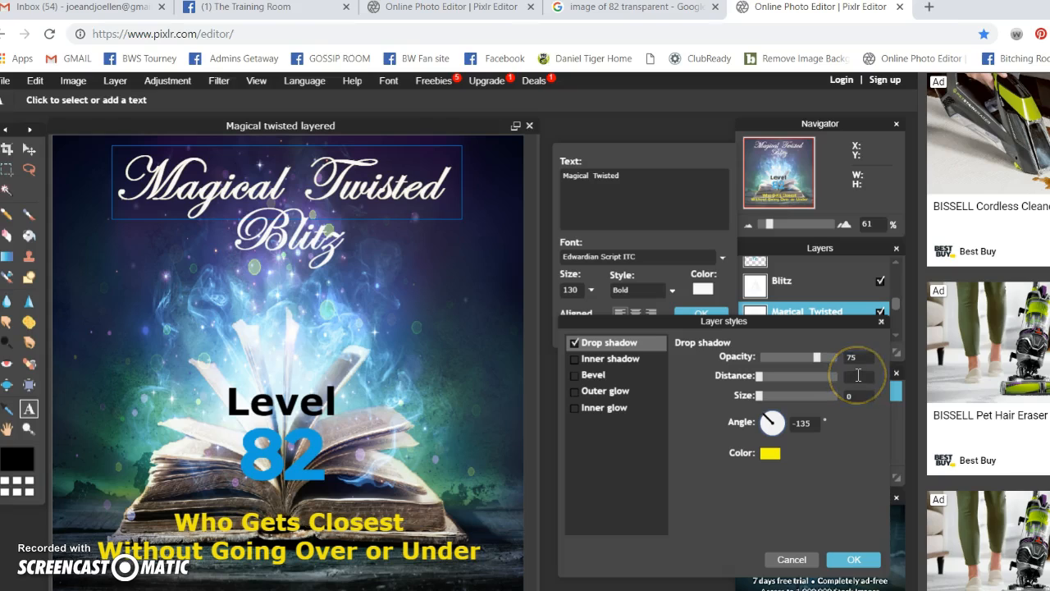
type("3")
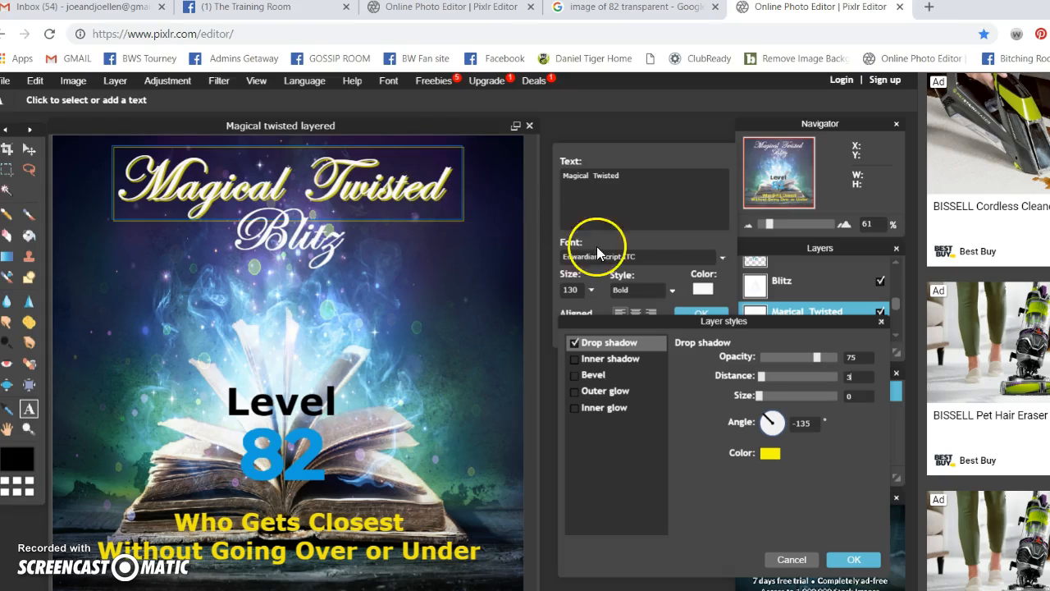
Step: Set the Magical Twisted drop shadow colour to red (fa0a0e)
left_click(769, 456)
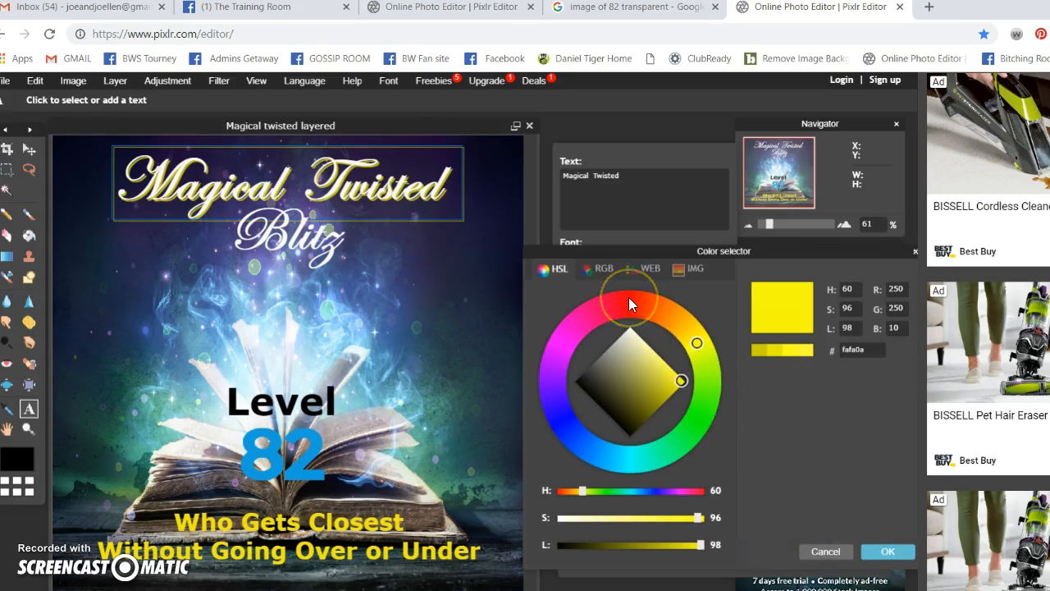
left_click(629, 298)
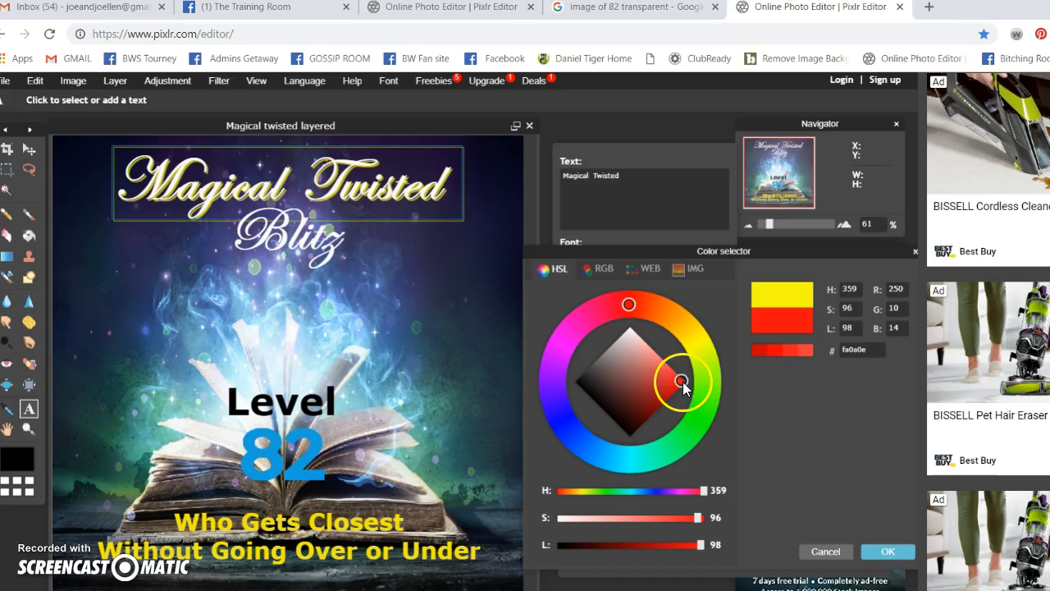
left_click(887, 552)
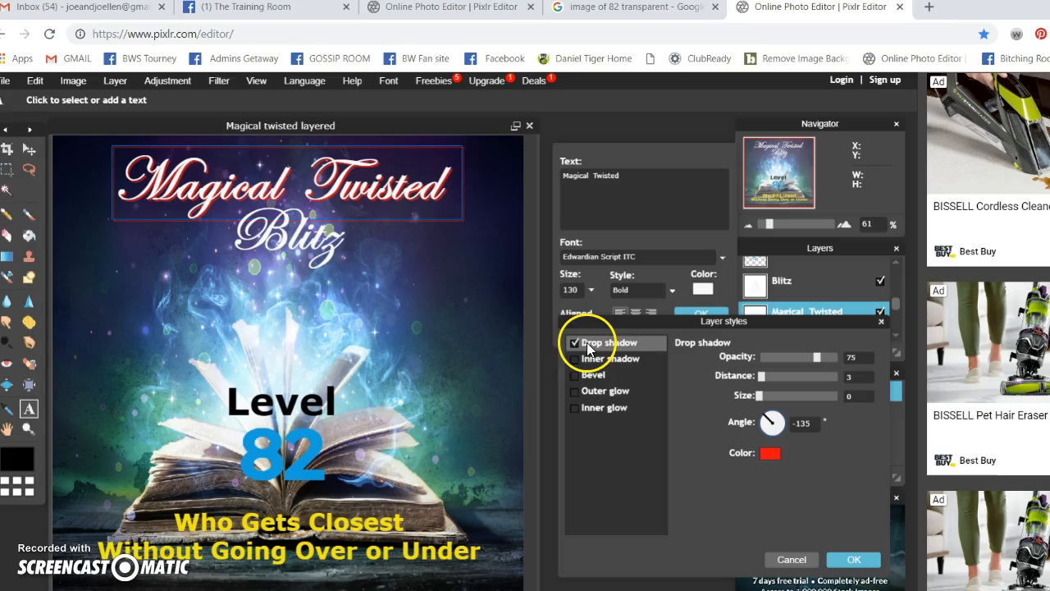
Step: Discard the current layer style changes and re-enable Drop shadow on the Magical Twisted layer with its settings shown
left_click(794, 560)
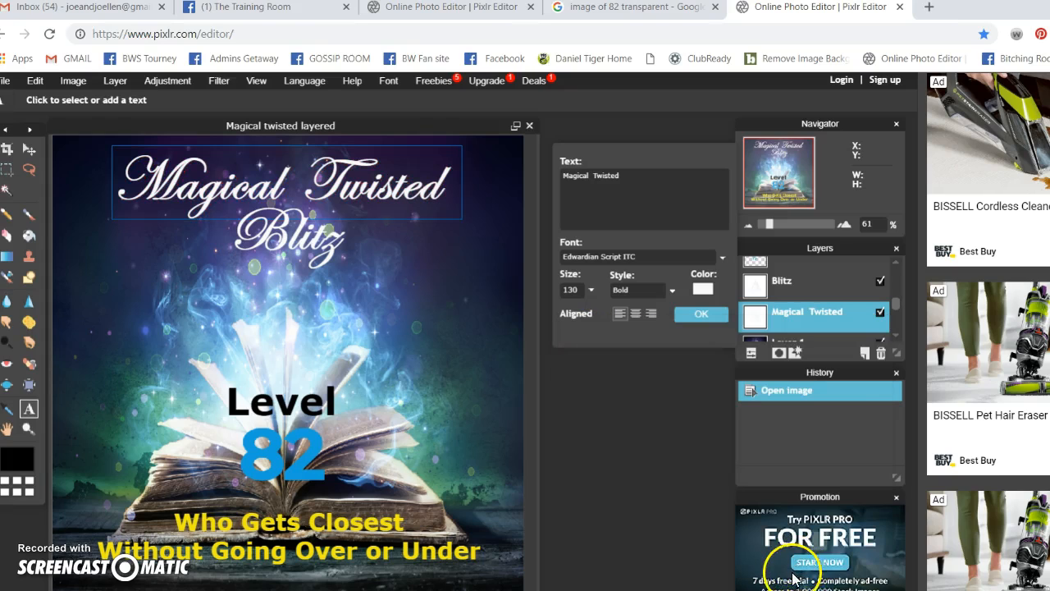
left_click(794, 355)
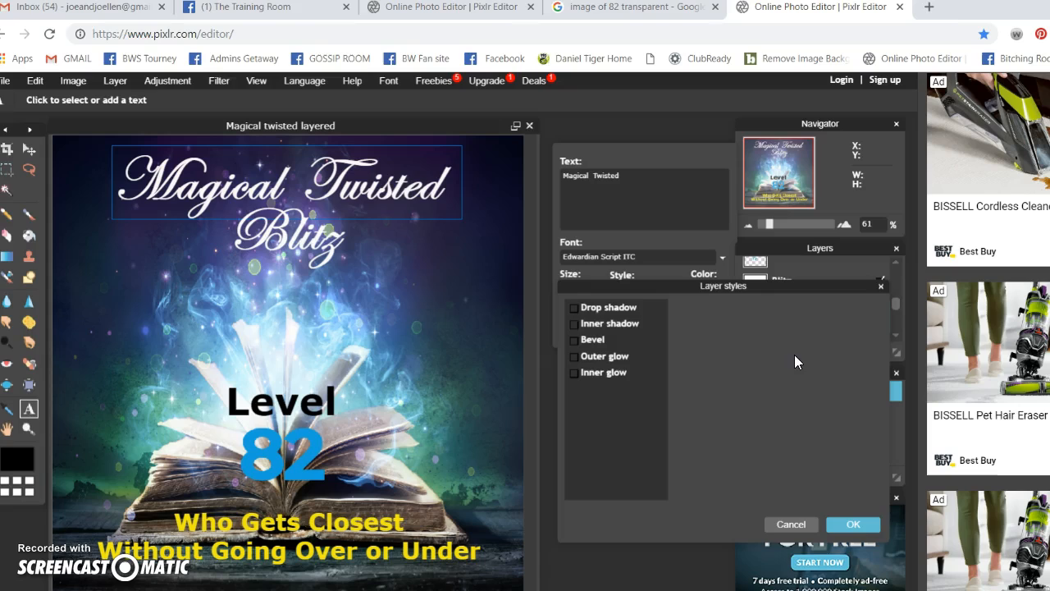
left_click(574, 306)
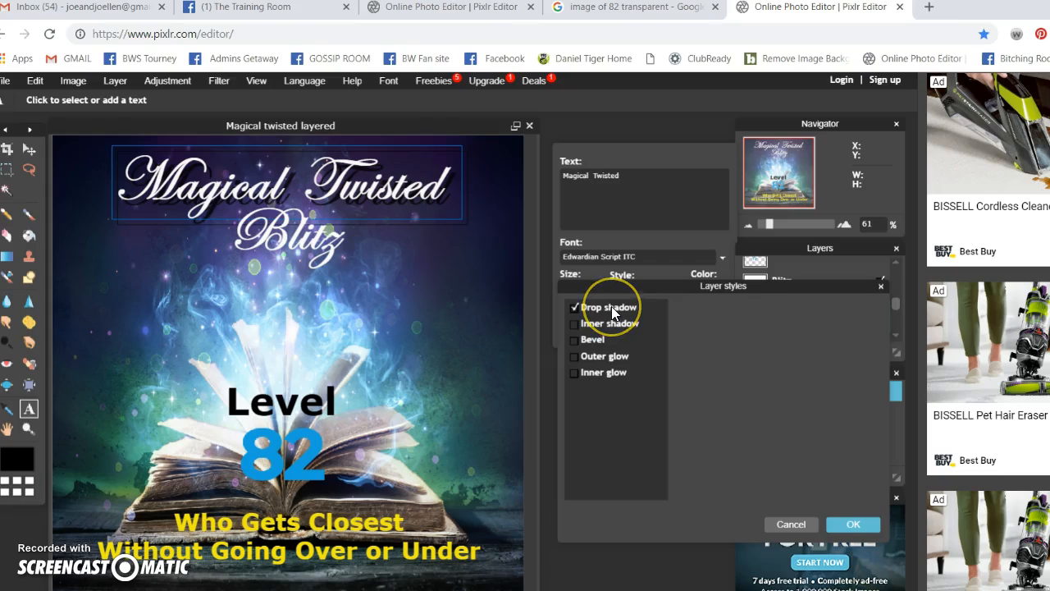
left_click(611, 307)
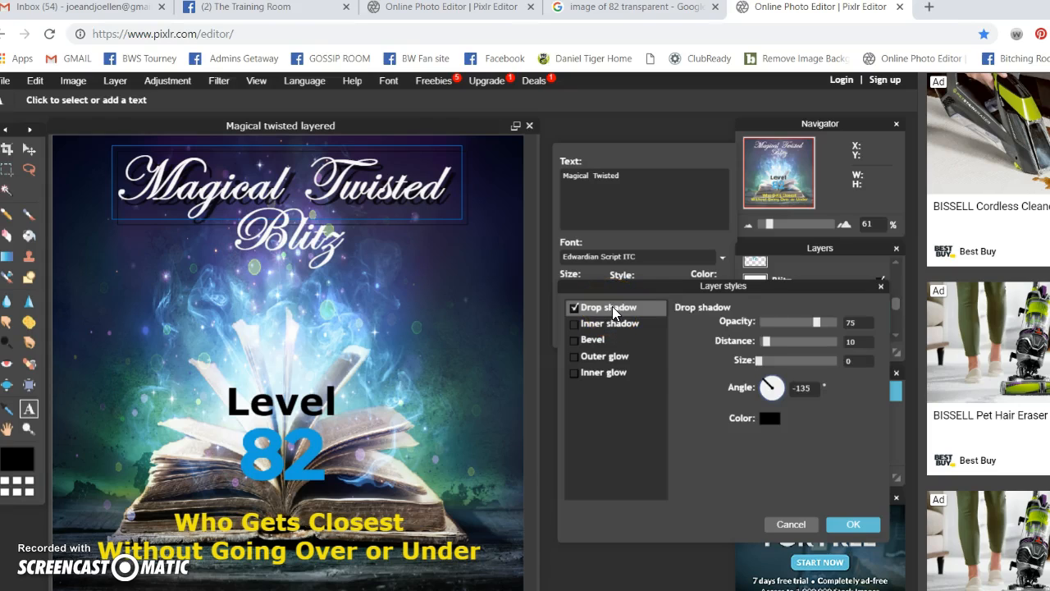
Step: Make the Magical Twisted drop shadow red, with opacity 58, distance 7 and angle -97
left_click(771, 419)
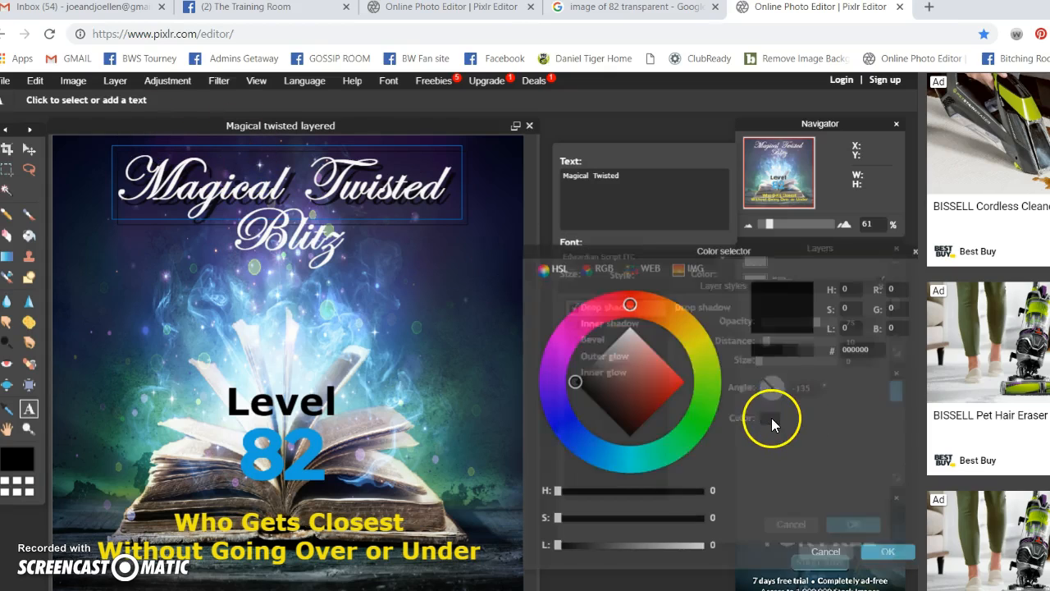
left_click(682, 381)
left_click(887, 554)
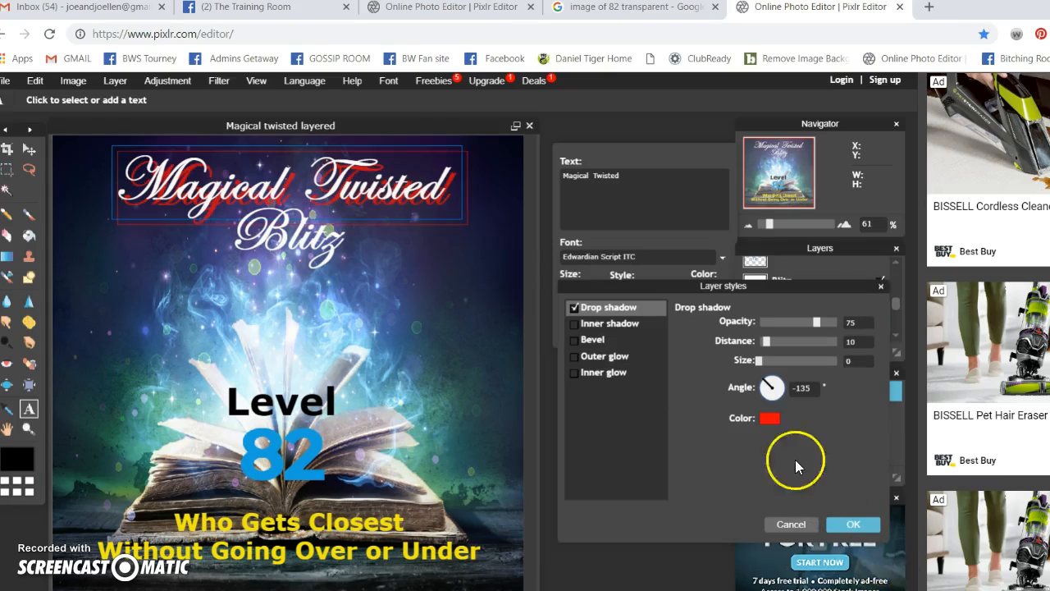
left_click_drag(815, 322, 760, 338)
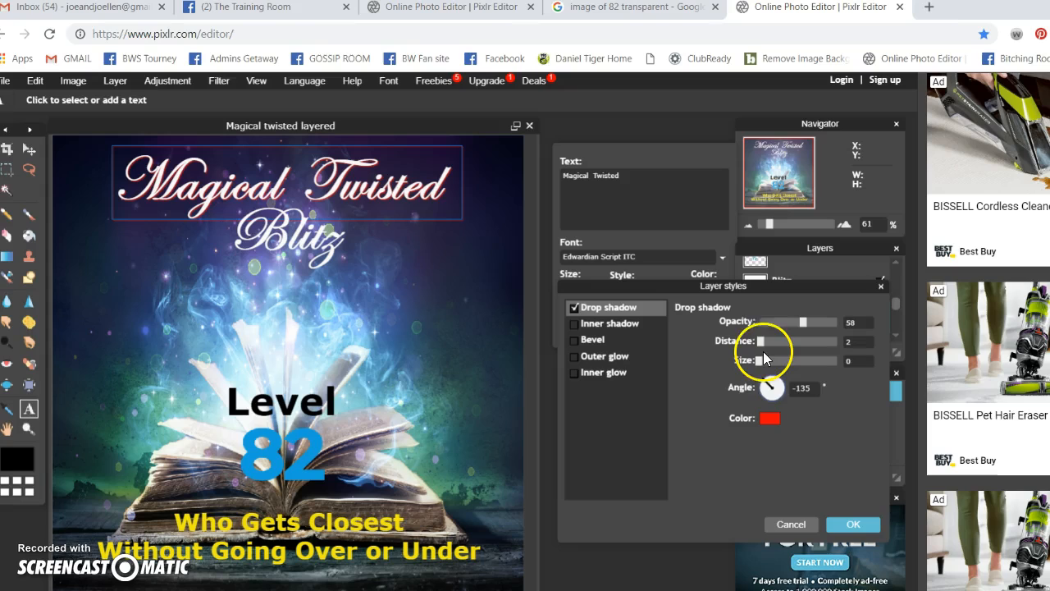
left_click_drag(814, 365, 768, 385)
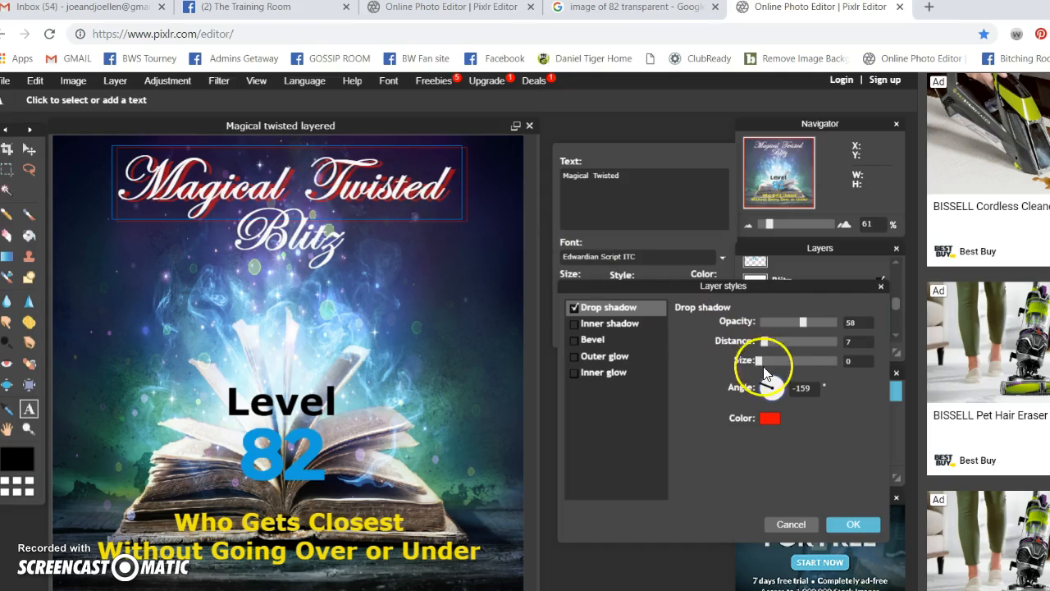
mouse_move(767, 380)
left_mouse_down()
mouse_move(763, 416)
mouse_move(755, 370)
mouse_move(837, 350)
mouse_move(770, 360)
mouse_move(738, 390)
mouse_move(744, 431)
mouse_move(744, 407)
mouse_move(785, 375)
mouse_move(773, 370)
left_mouse_up()
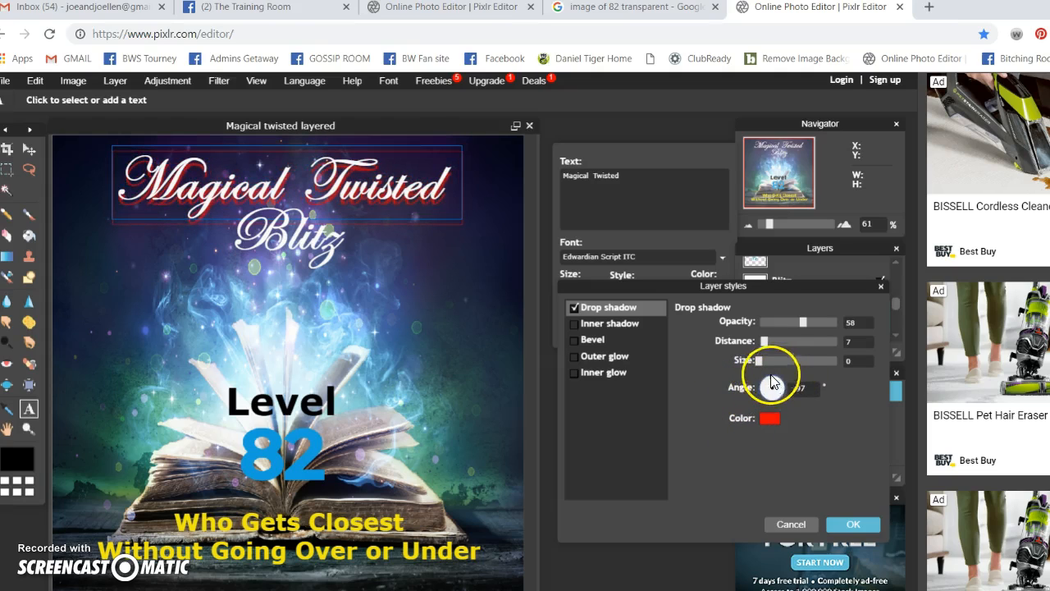
Step: Replace the drop shadow with an inner shadow, setting its distance to 0 and size to 20
left_click(575, 307)
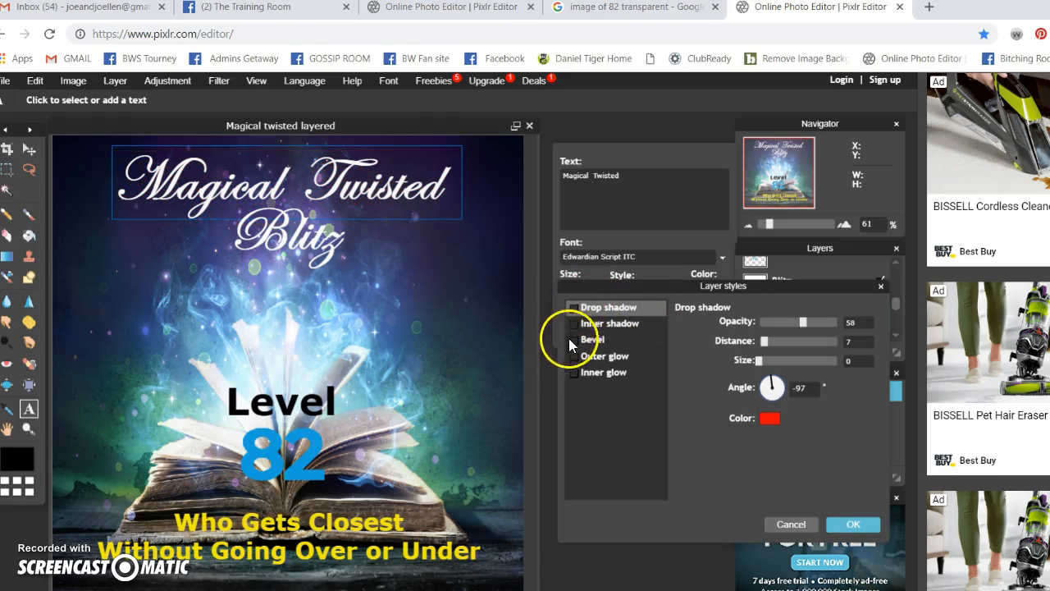
left_click(575, 323)
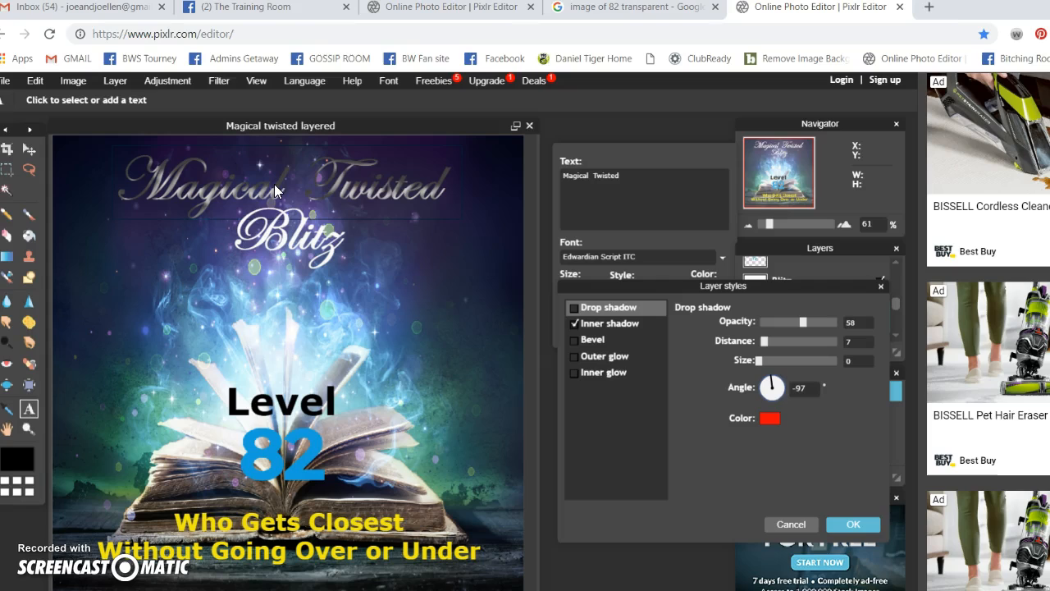
left_click(628, 327)
left_click_drag(765, 341, 773, 370)
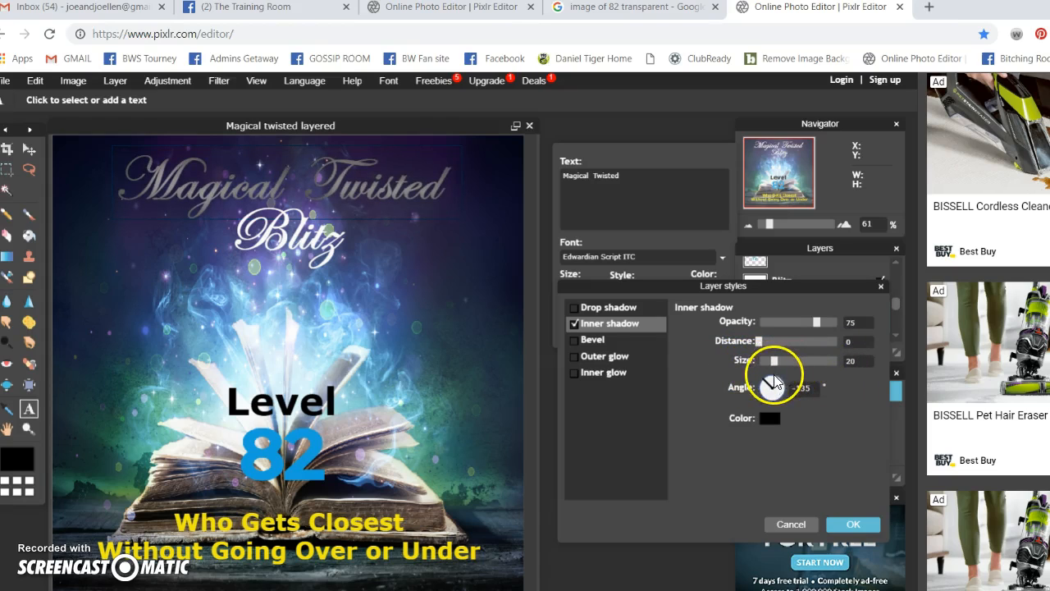
Step: Replace the Magical Twisted inner shadow with the Bevel layer style
left_click(575, 326)
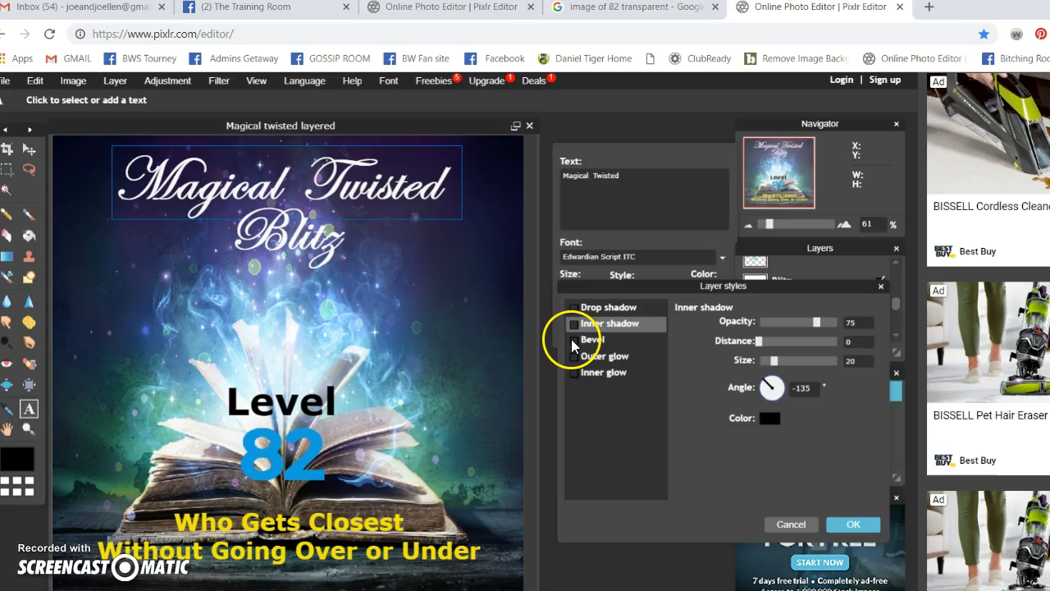
left_click(584, 341)
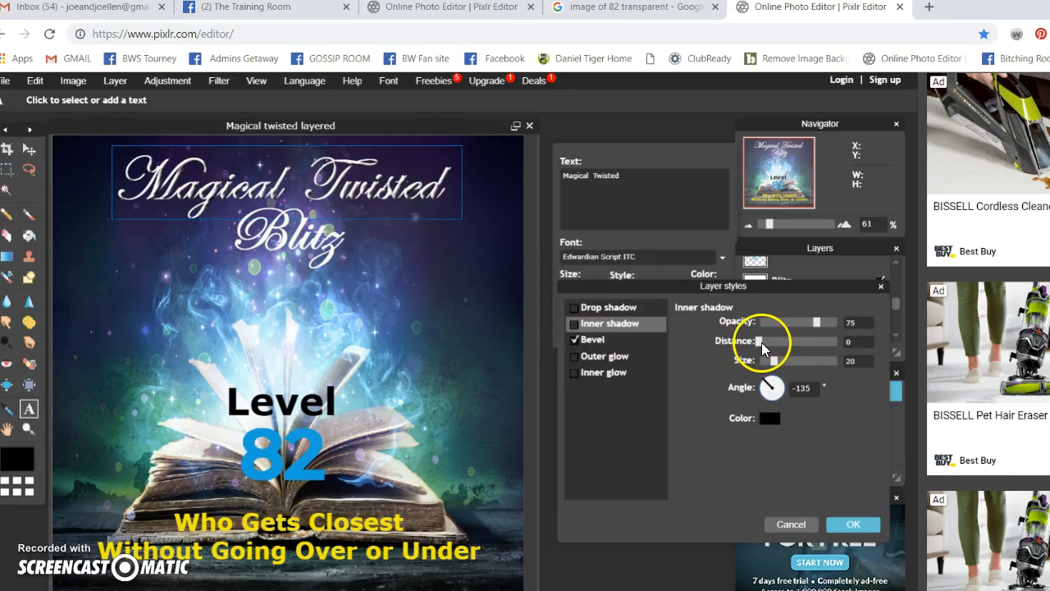
Step: Set the inner shadow's distance to 38, size to 2, angle to -37 and colour to red (f21616)
left_click_drag(833, 342, 765, 382)
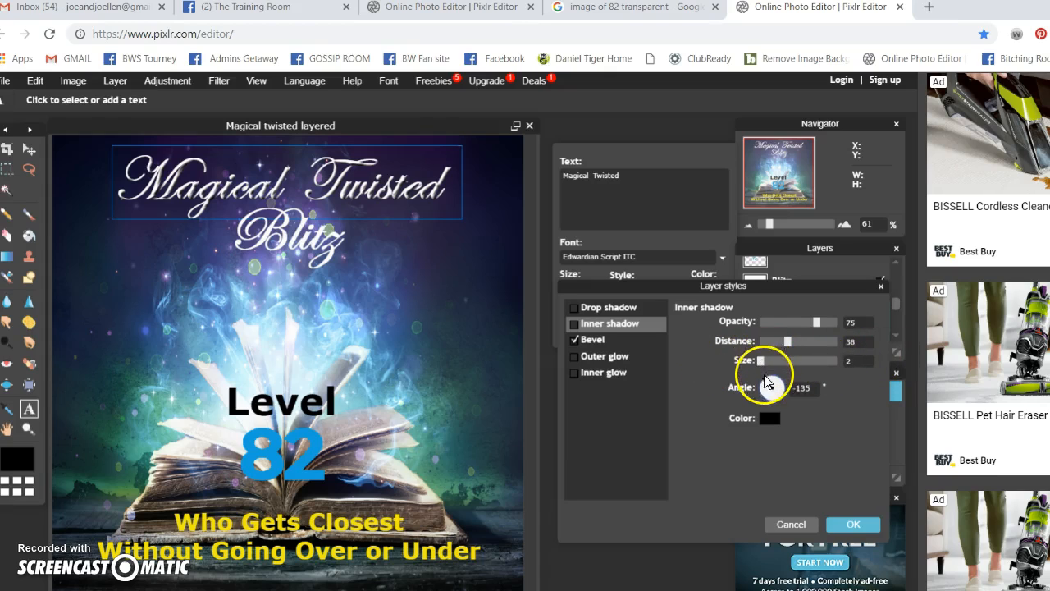
left_click(768, 416)
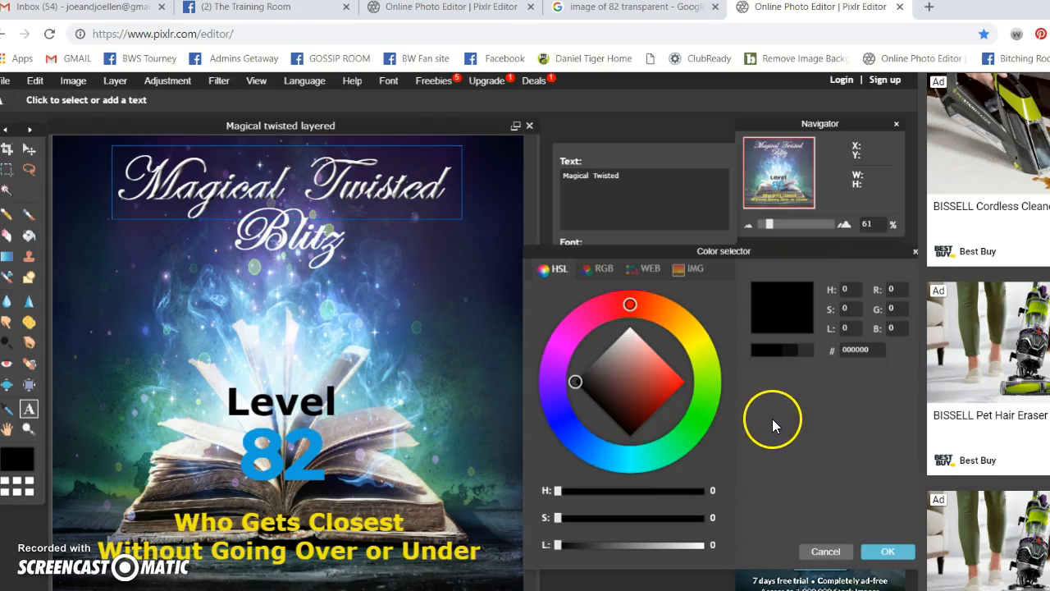
left_click(678, 380)
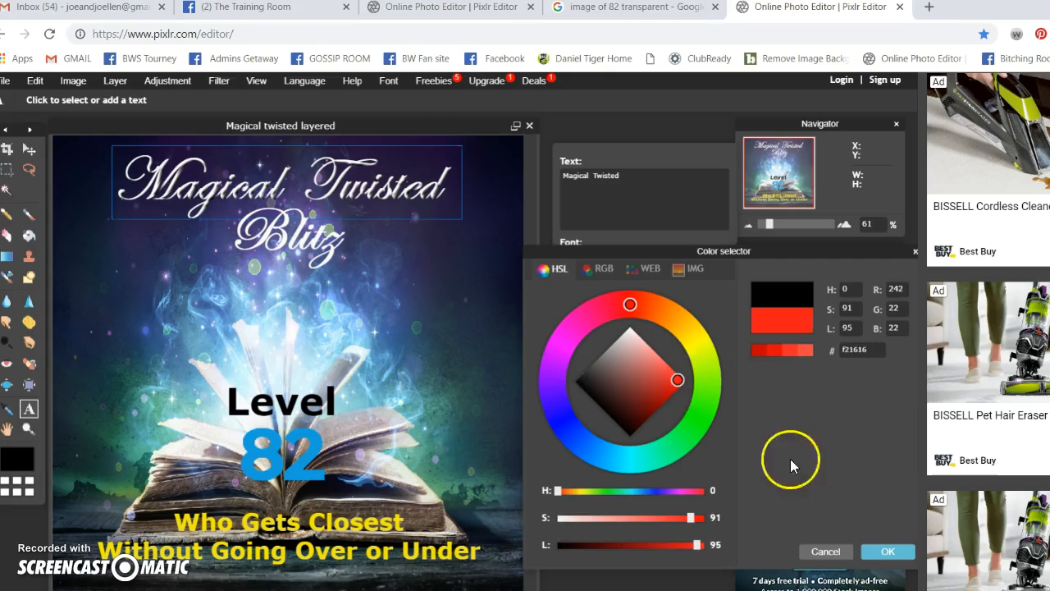
left_click(878, 552)
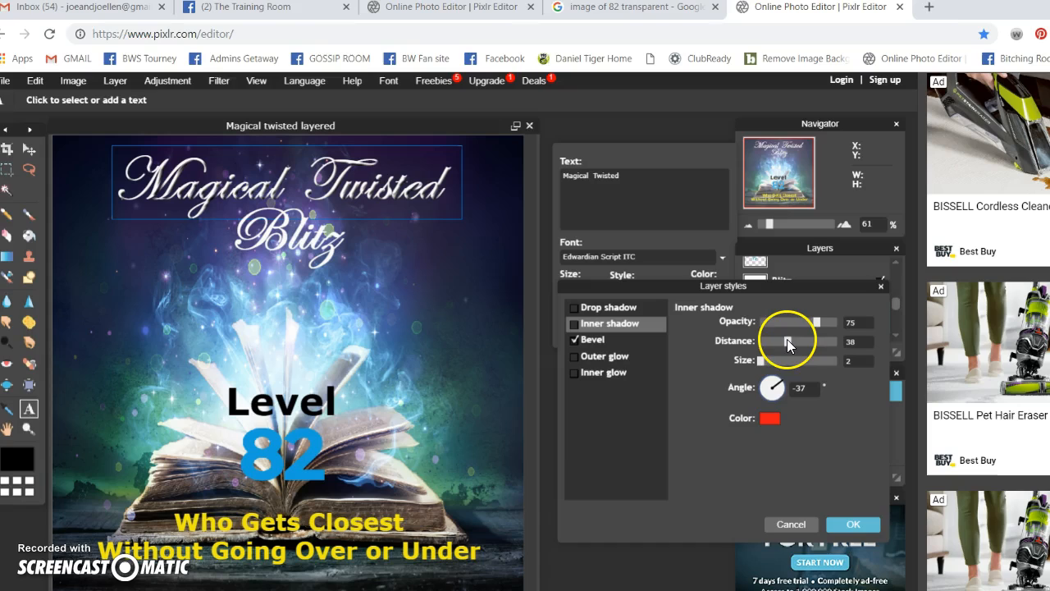
Step: Set the inner shadow's size to 100, distance to 49 and opacity to 77
left_click_drag(786, 339, 858, 360)
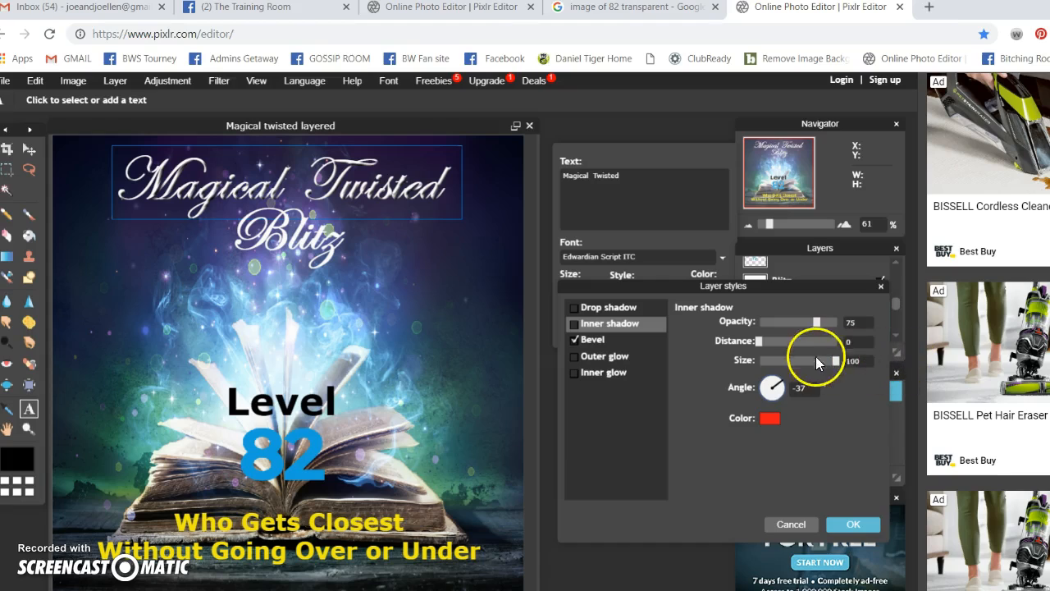
left_click_drag(758, 341, 892, 341)
left_click_drag(804, 346, 818, 327)
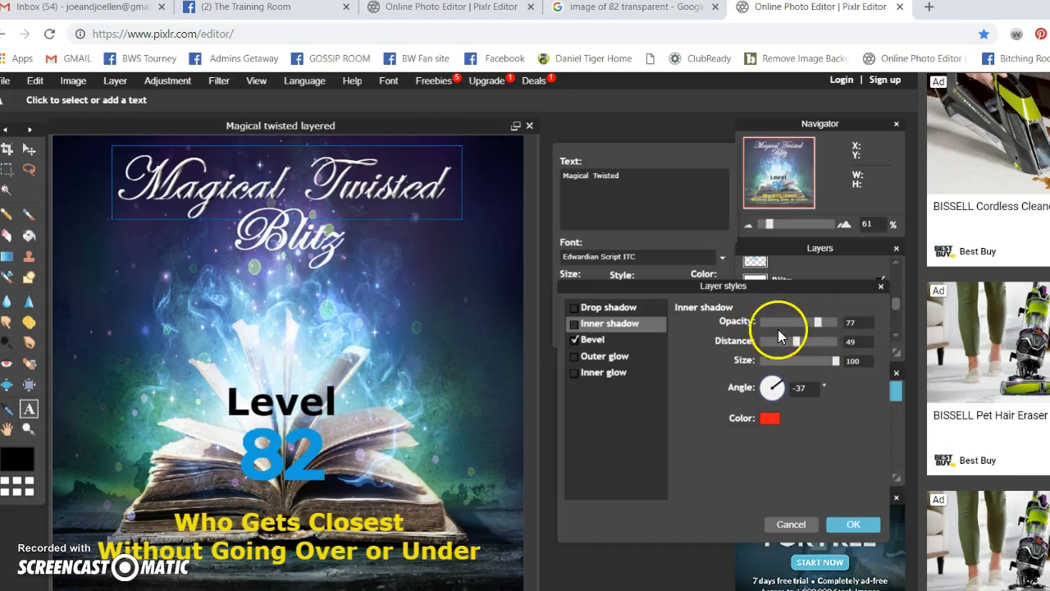
Step: Show the bevel's settings and set its shadows colour to red (f50505)
left_click(592, 340)
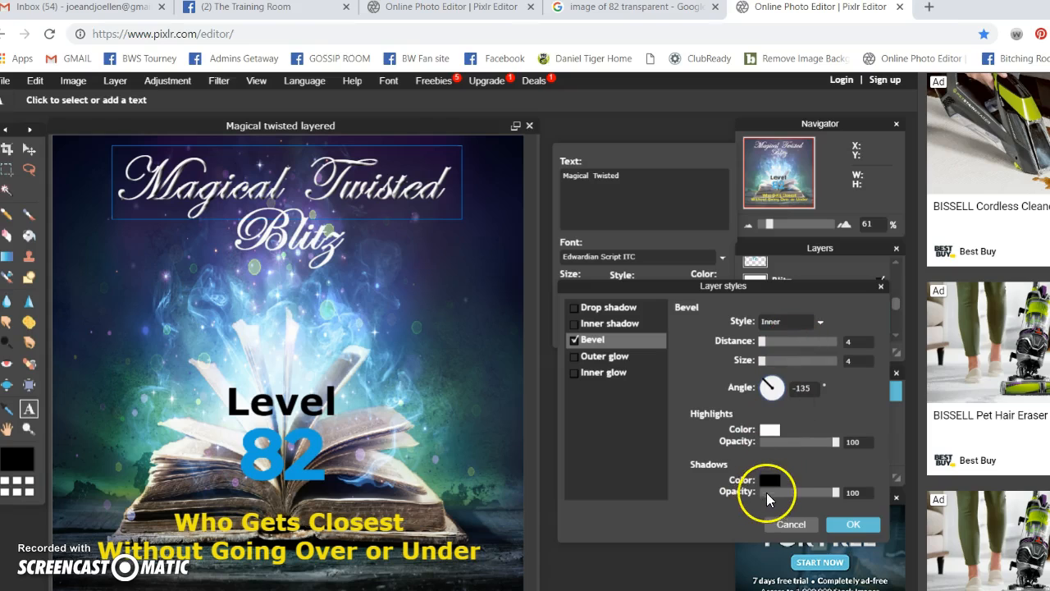
left_click(769, 481)
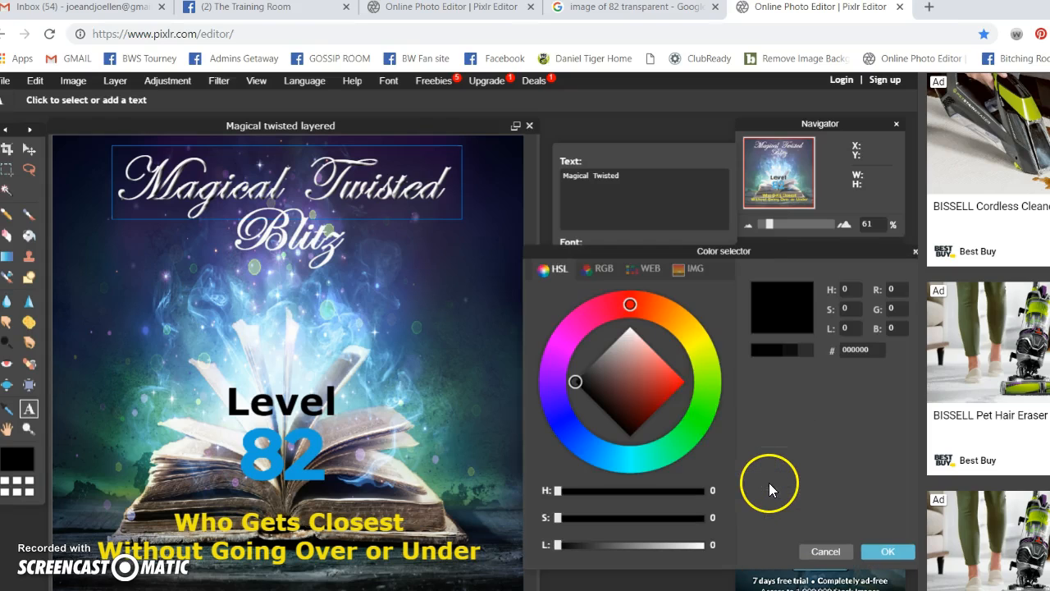
left_click(681, 382)
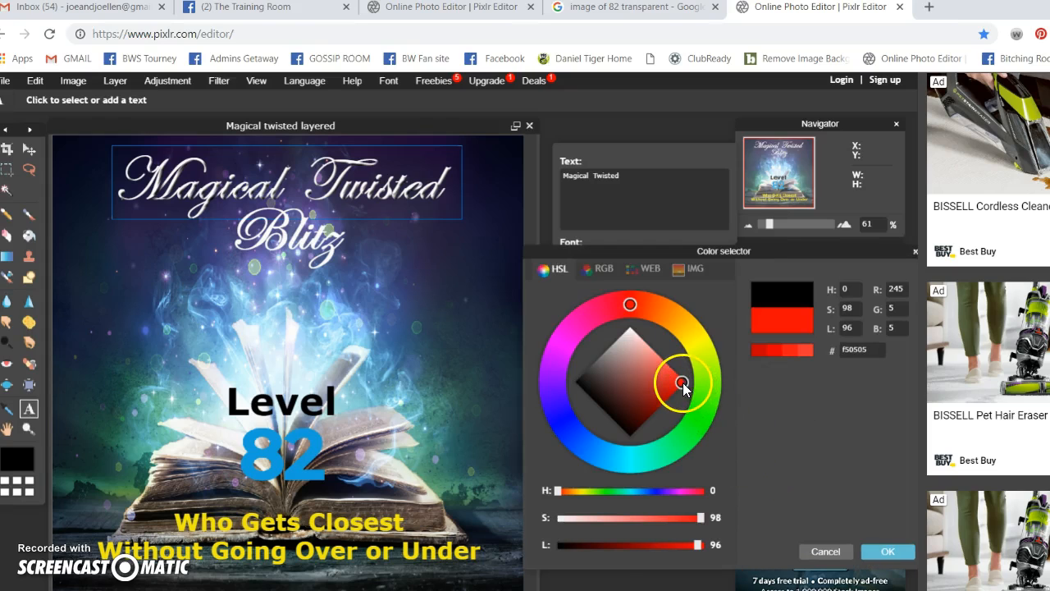
left_click(888, 552)
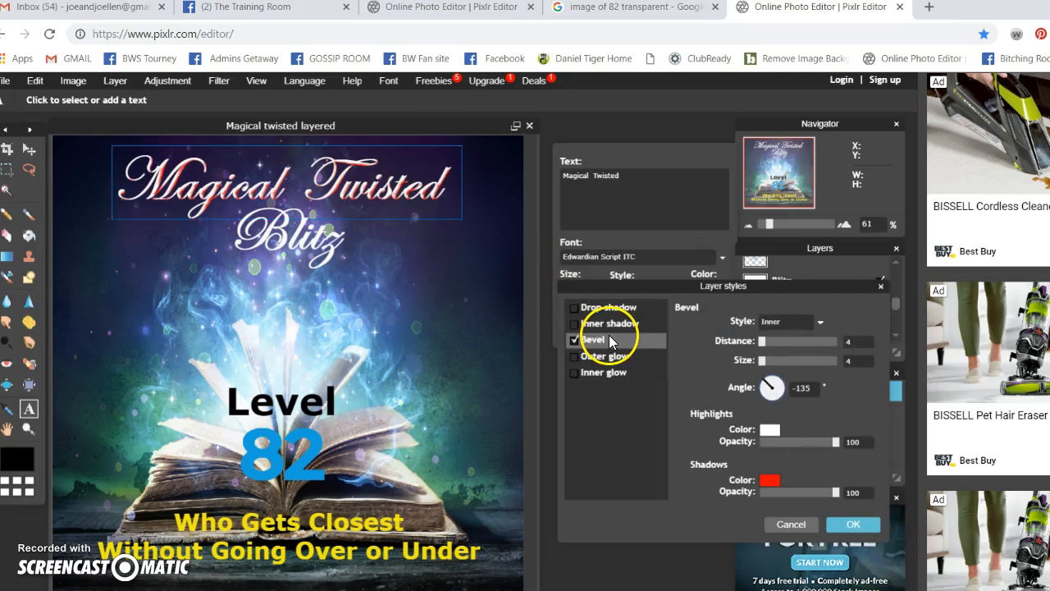
Step: Try the bevel with angle 147, highlights opacity 100 and size 0, and discard the layer style changes
left_click_drag(768, 391, 739, 418)
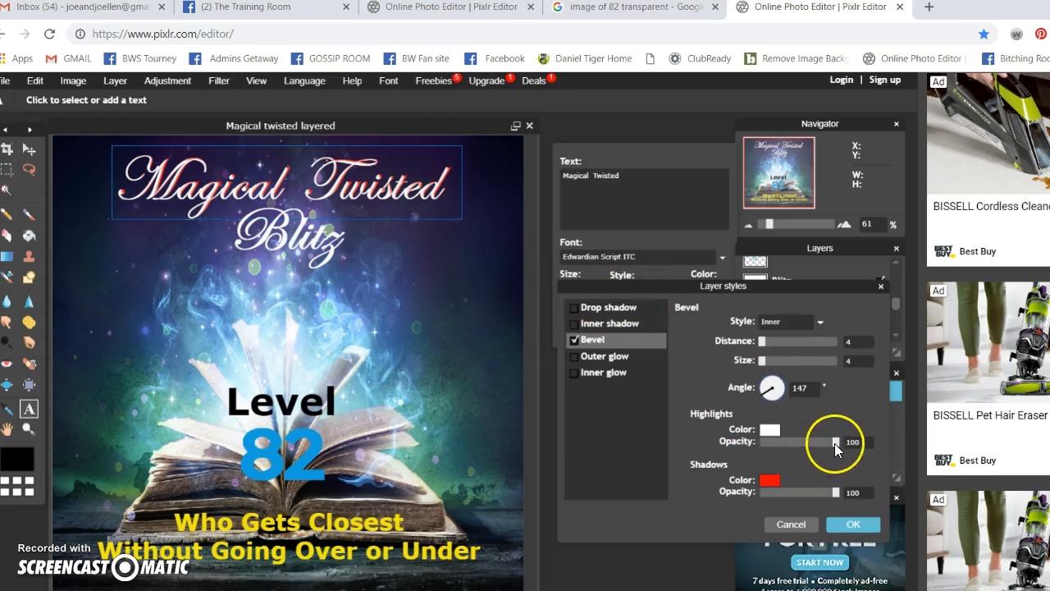
left_click_drag(838, 442, 875, 438)
mouse_move(761, 360)
left_mouse_down()
mouse_move(827, 362)
mouse_move(749, 369)
left_mouse_up()
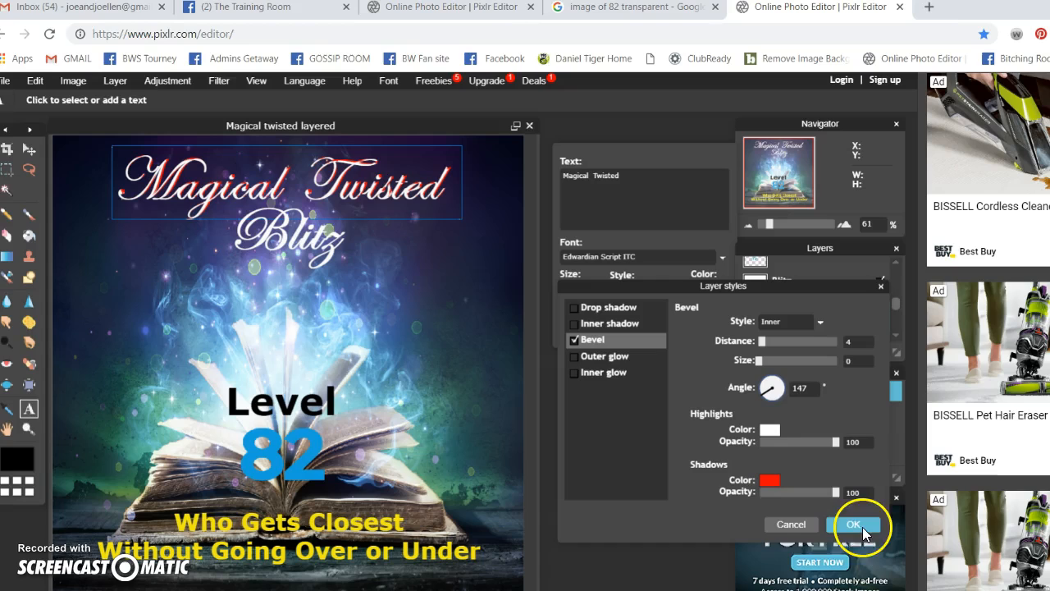
left_click(803, 525)
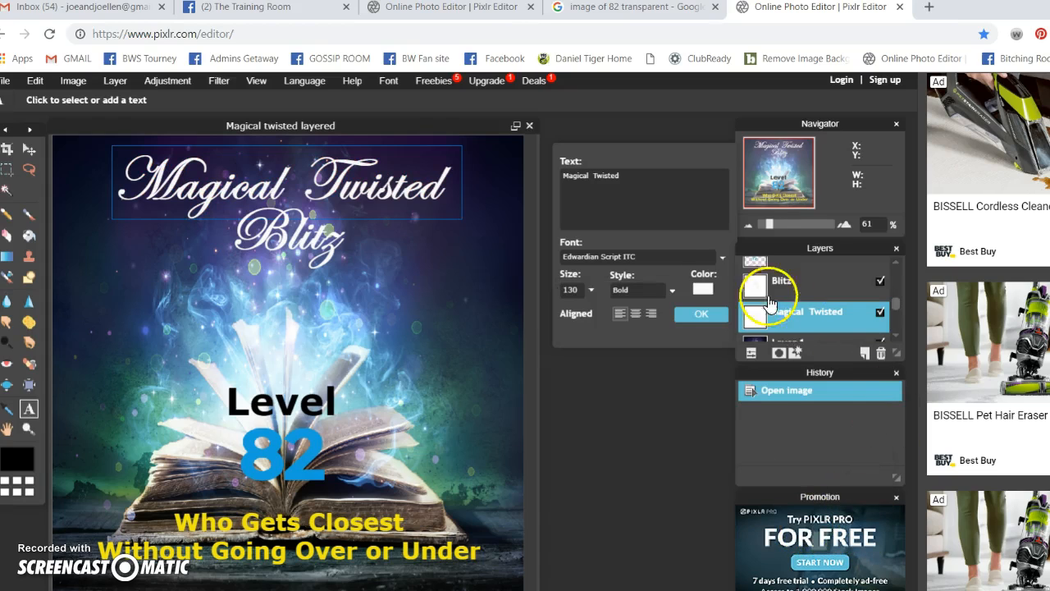
Step: Enable the Outer glow layer style on the Magical Twisted layer and show its settings
left_click(793, 354)
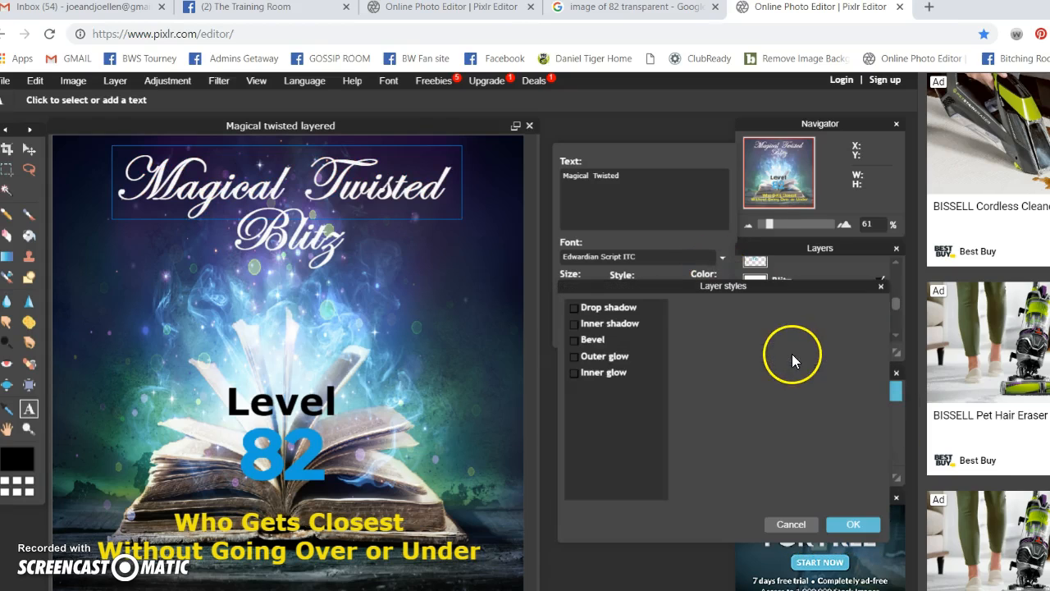
left_click(583, 357)
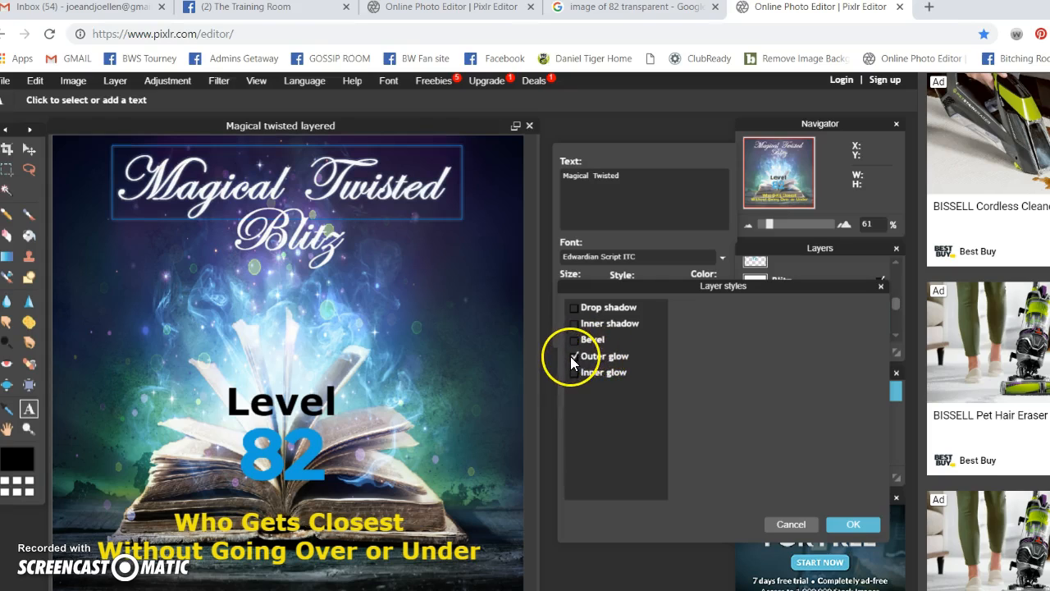
left_click(605, 356)
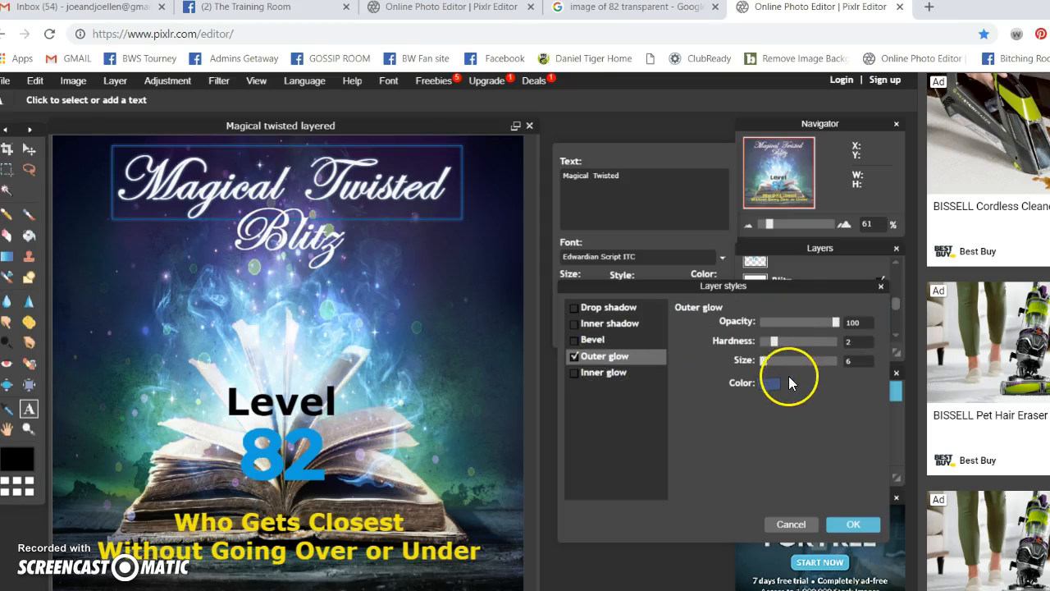
Step: Set the Magical Twisted outer glow colour to yellow (f0ec05)
left_click(773, 384)
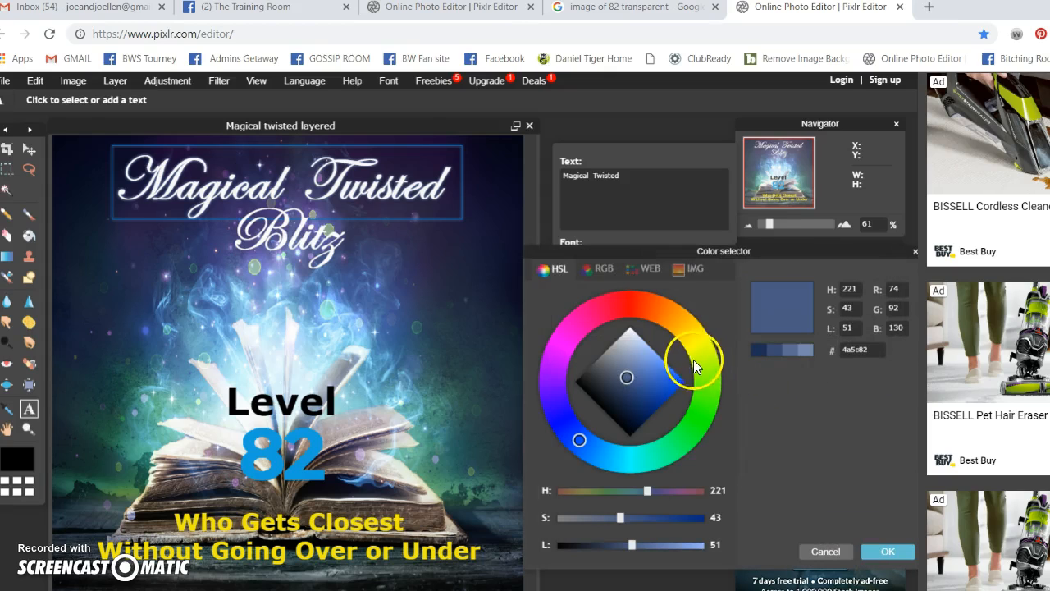
left_click(701, 340)
left_click(681, 384)
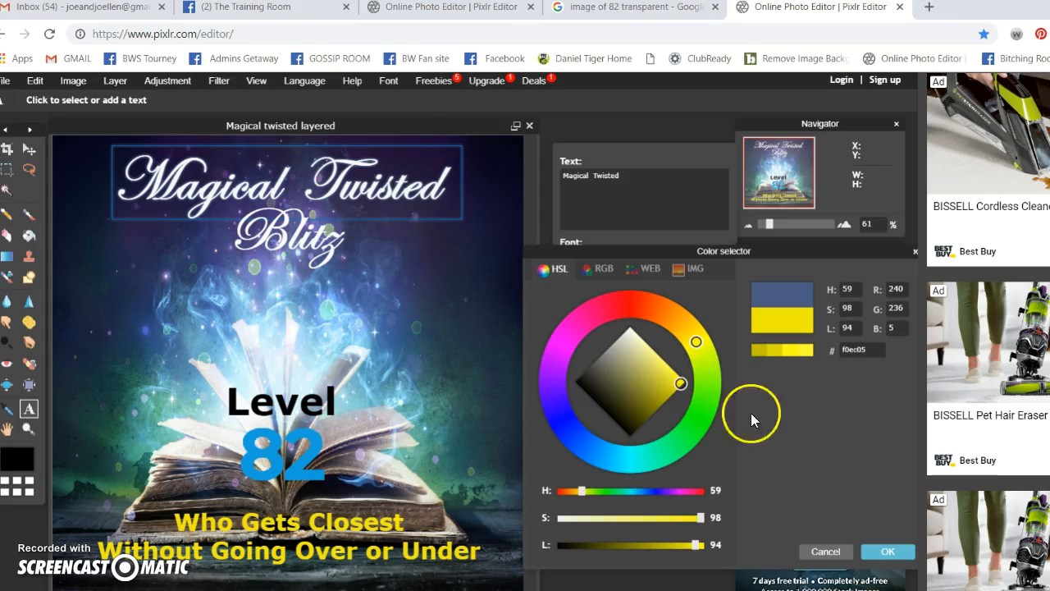
left_click(902, 554)
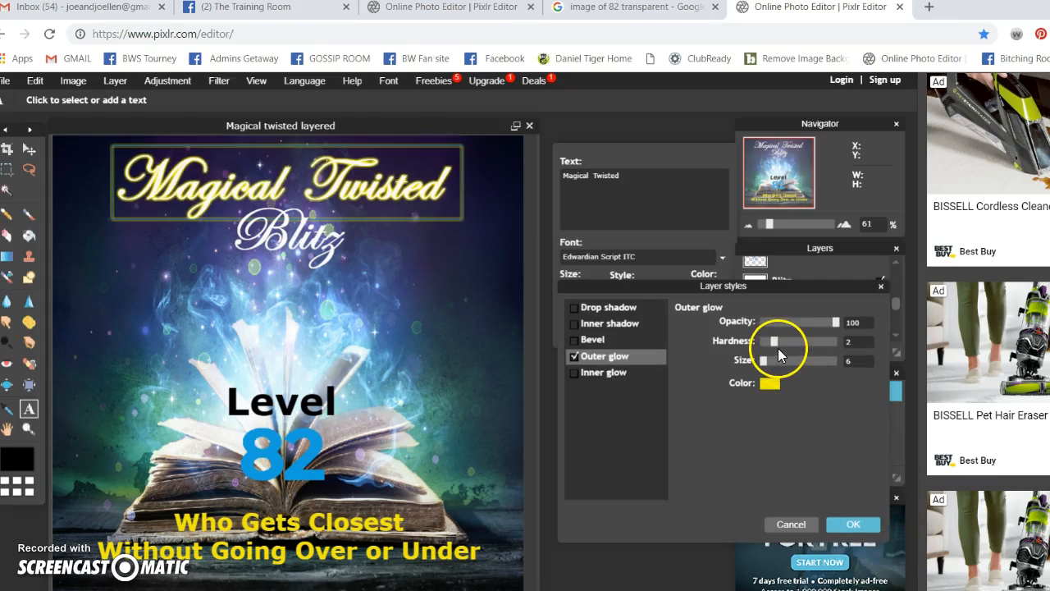
Step: Set the outer glow's hardness to 3
mouse_move(771, 341)
left_mouse_down()
mouse_move(834, 330)
mouse_move(762, 331)
left_mouse_up()
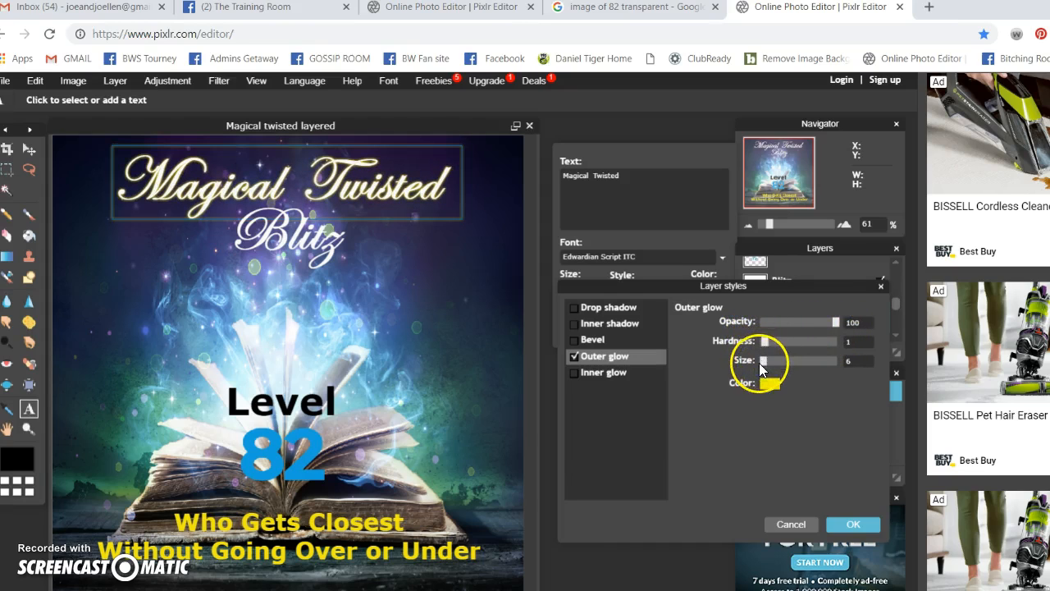
mouse_move(765, 343)
left_mouse_down()
mouse_move(830, 345)
mouse_move(780, 347)
left_mouse_up()
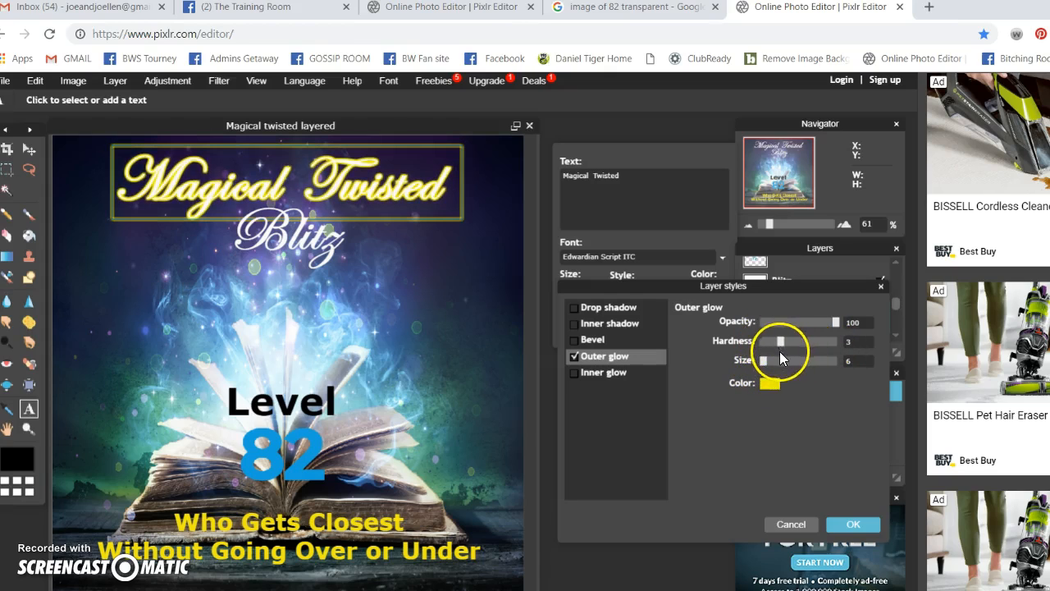
Step: Replace the outer glow on the Magical Twisted layer with an inner glow and set its colour to yellow
left_click(585, 374)
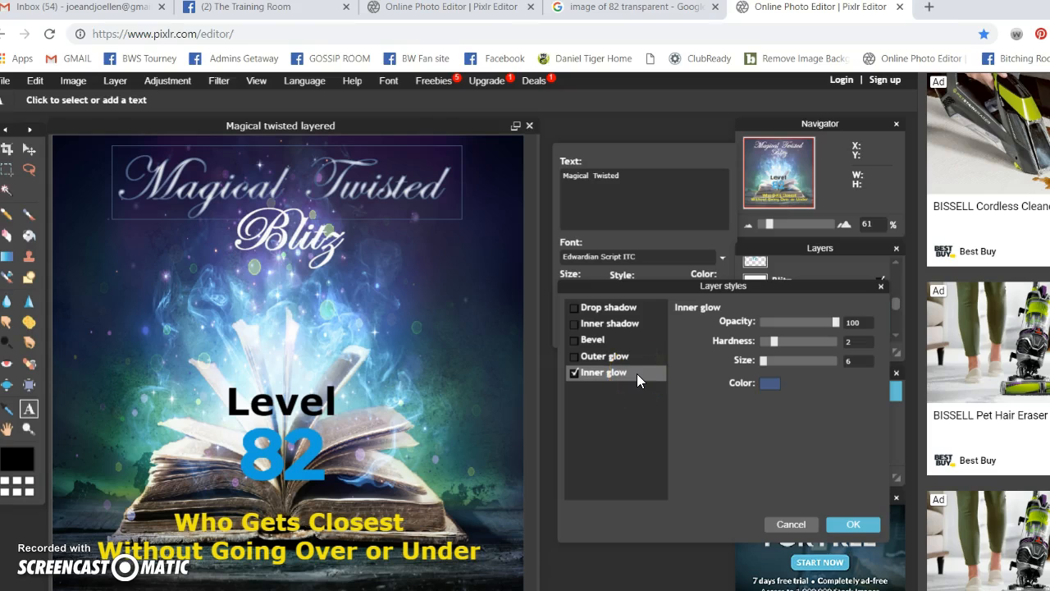
left_click(771, 384)
left_click(702, 339)
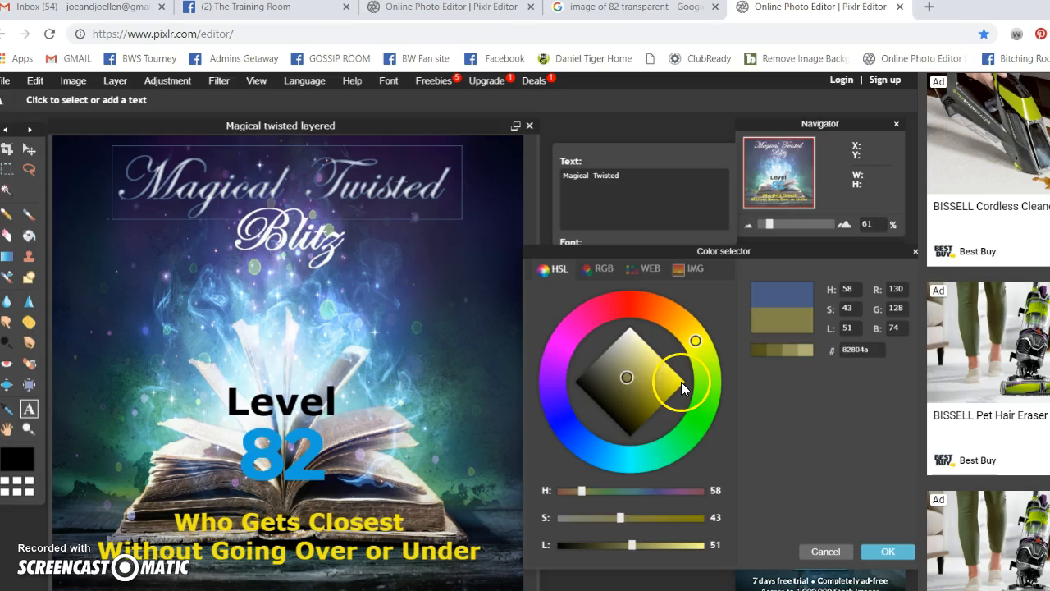
left_click(680, 382)
left_click(885, 552)
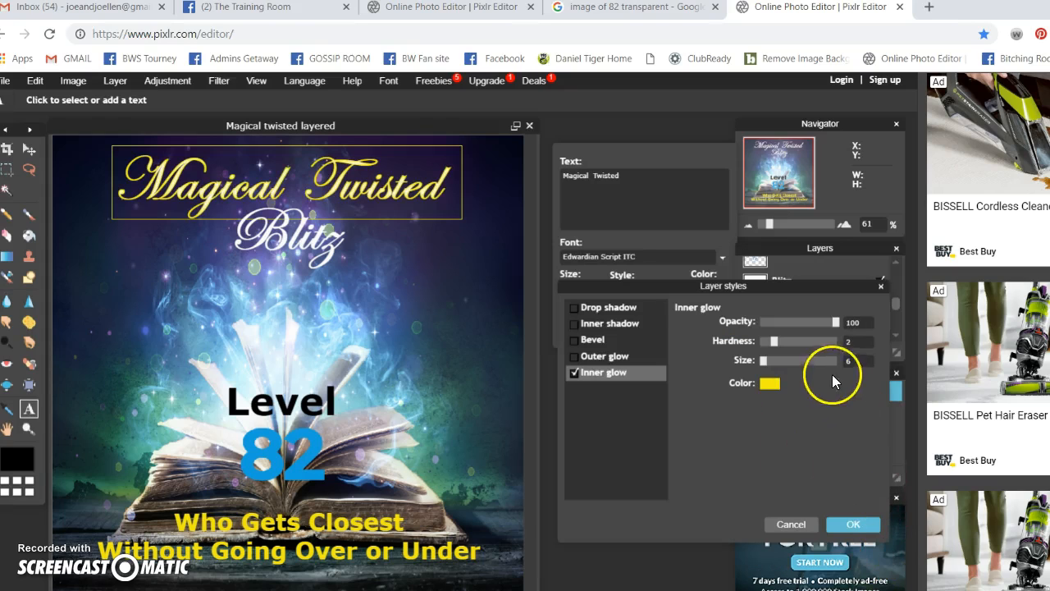
Step: Set the inner glow's size to 5 and hardness to 5, and apply the layer style to the Magical Twisted text
mouse_move(765, 358)
left_mouse_down()
mouse_move(860, 358)
mouse_move(762, 362)
left_mouse_up()
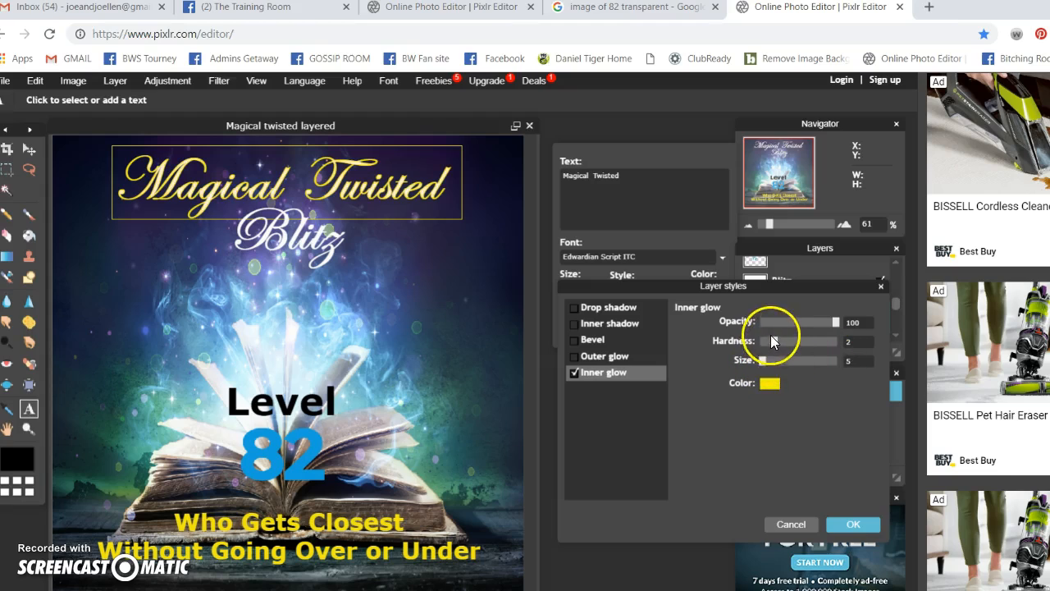
left_click_drag(863, 355, 815, 351)
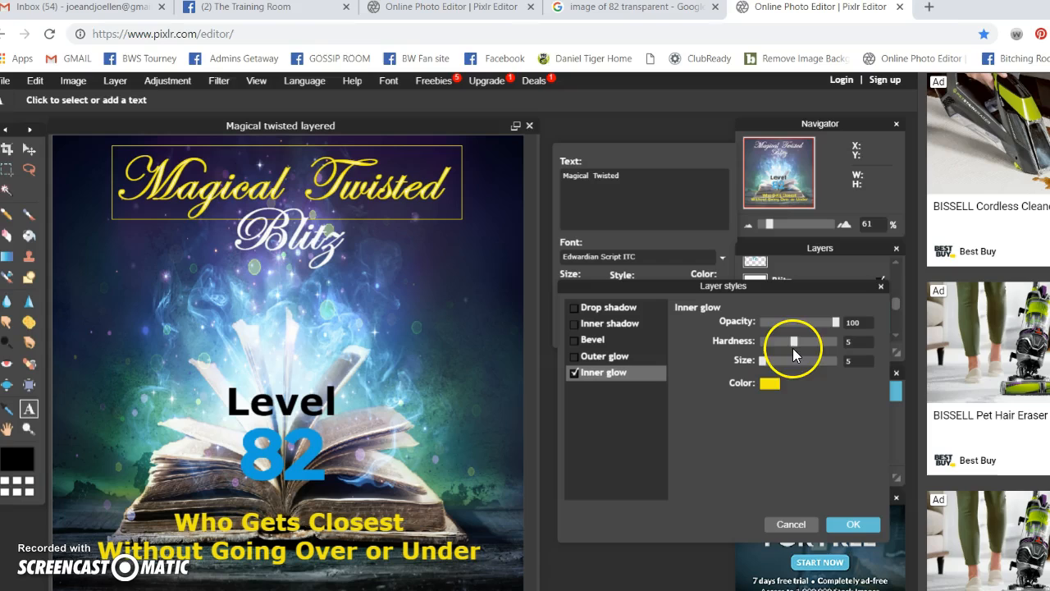
left_click(851, 525)
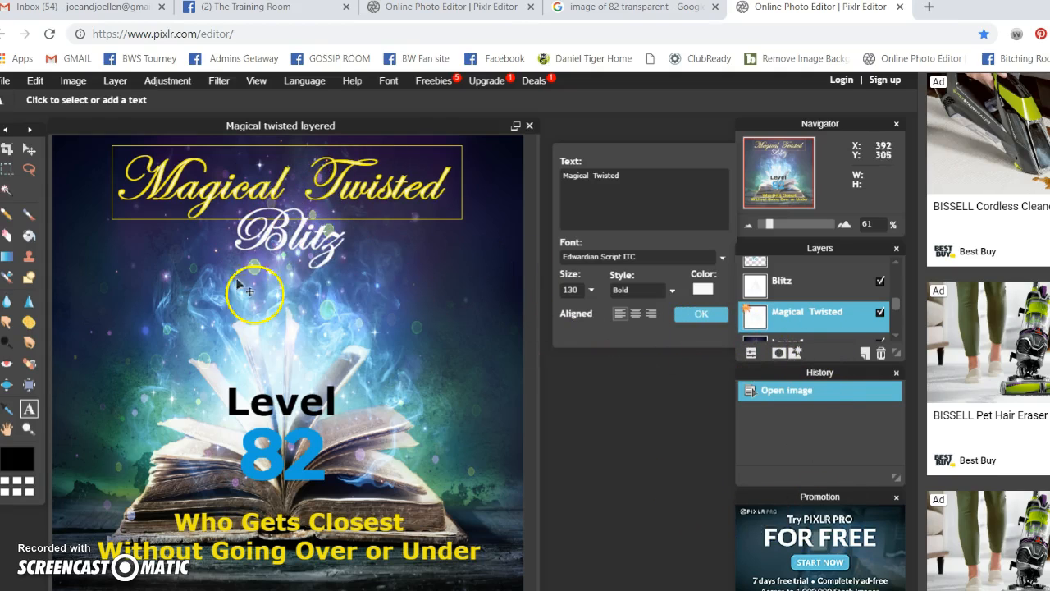
left_click(712, 318)
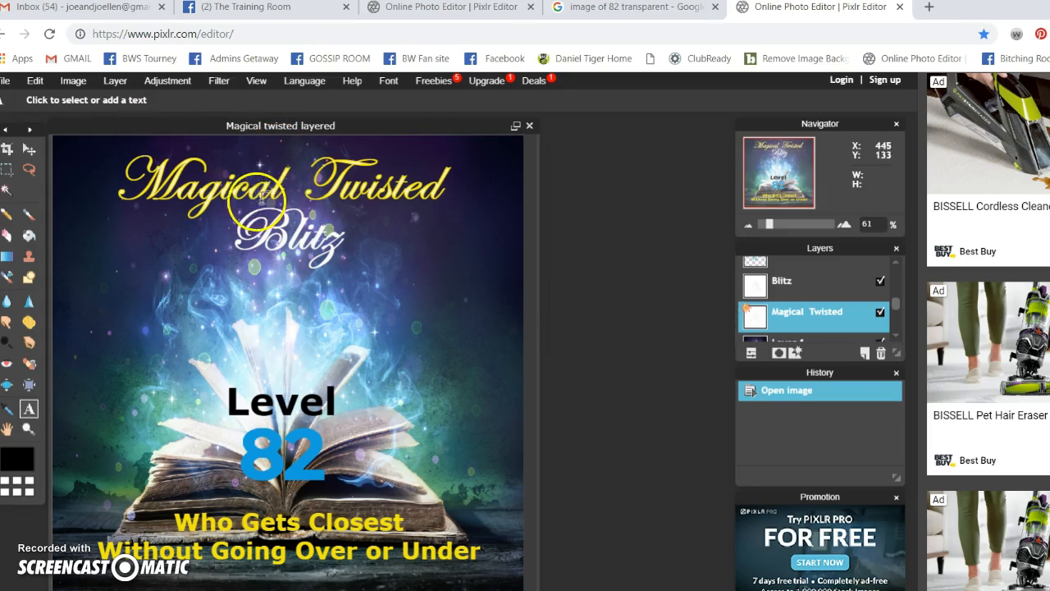
left_click(341, 189)
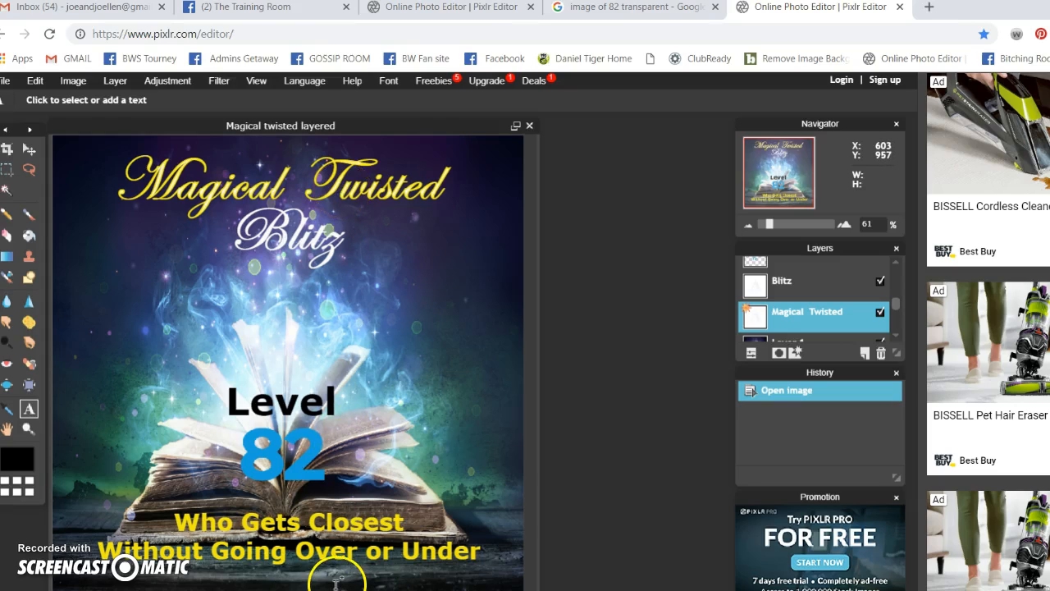
Step: Save the image as the layered PXD file "Magical twisted layered" in the BWS PICTURES folder, replacing the existing file
left_click(7, 81)
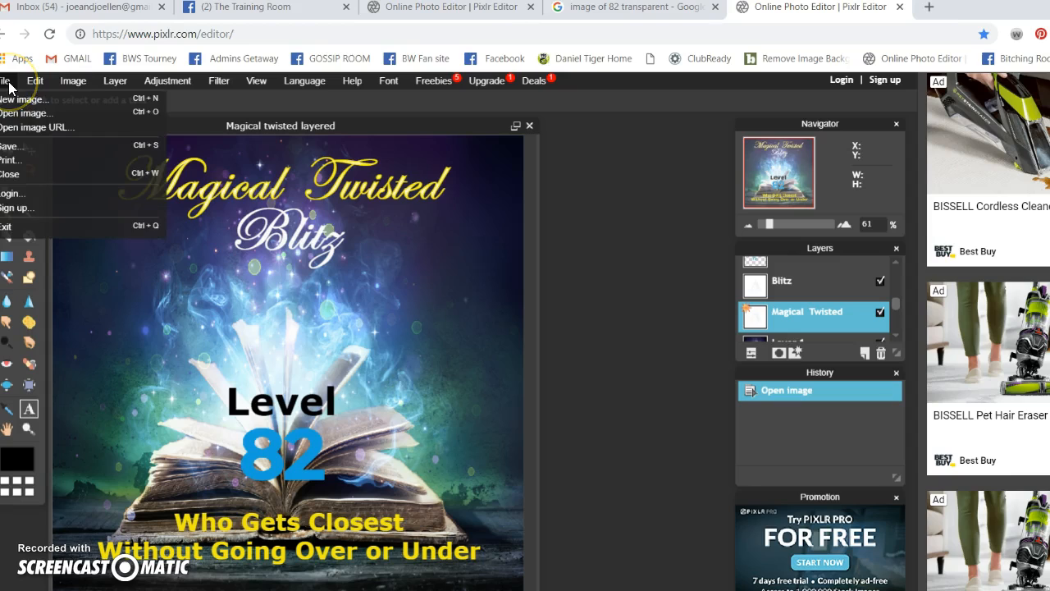
left_click(11, 145)
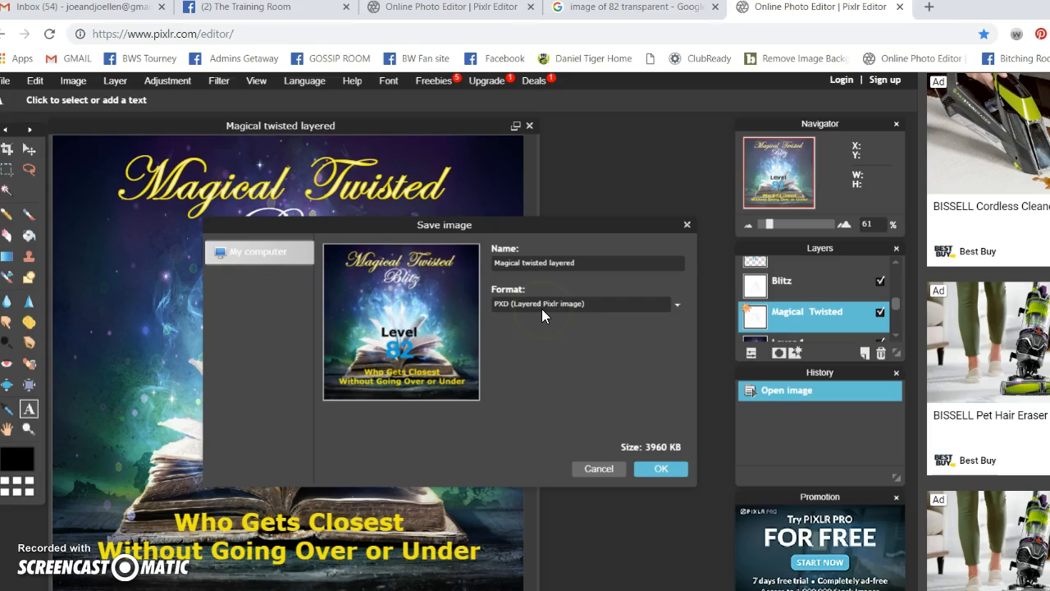
left_click(655, 469)
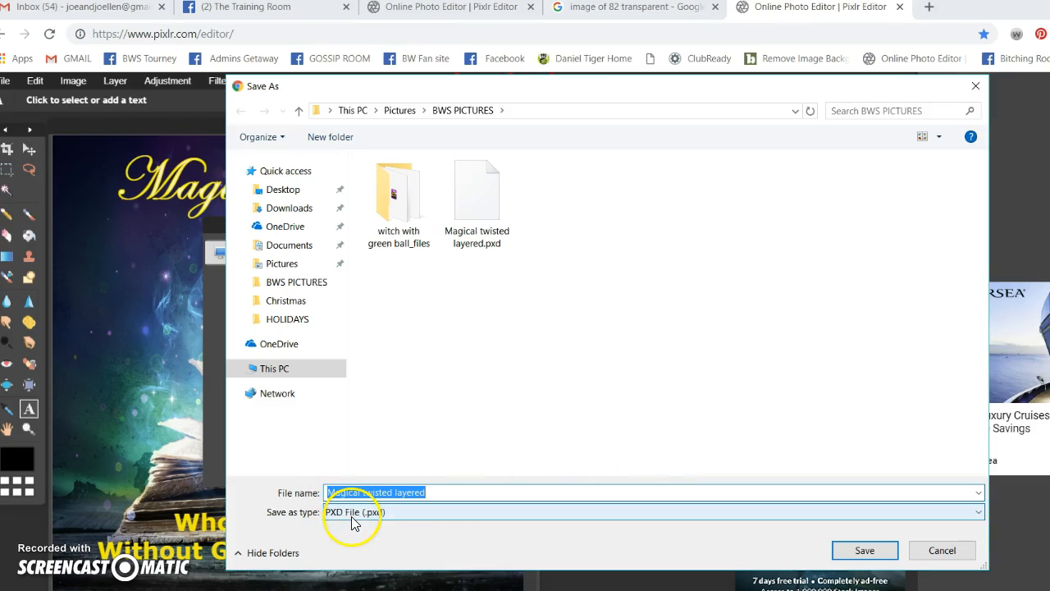
left_click(866, 555)
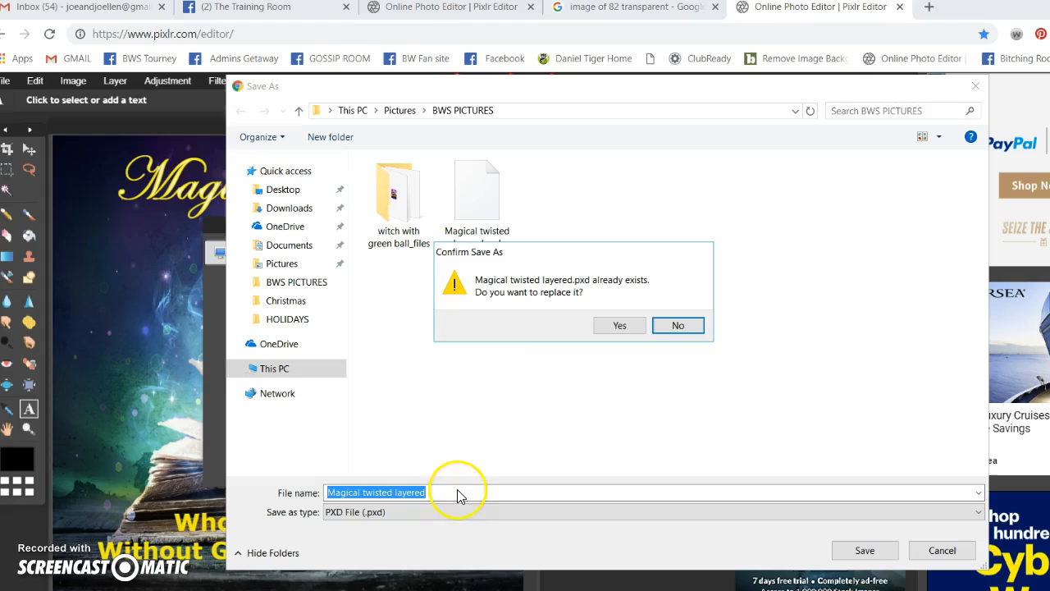
left_click(619, 327)
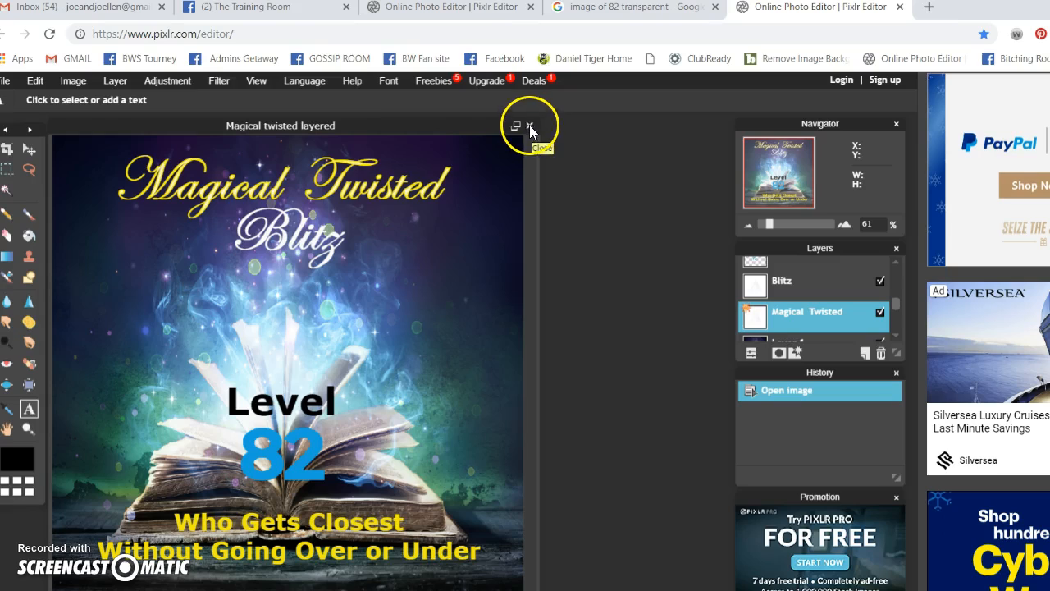
Step: Close the image and start opening an image from the computer, browsing to Quick access
left_click(529, 127)
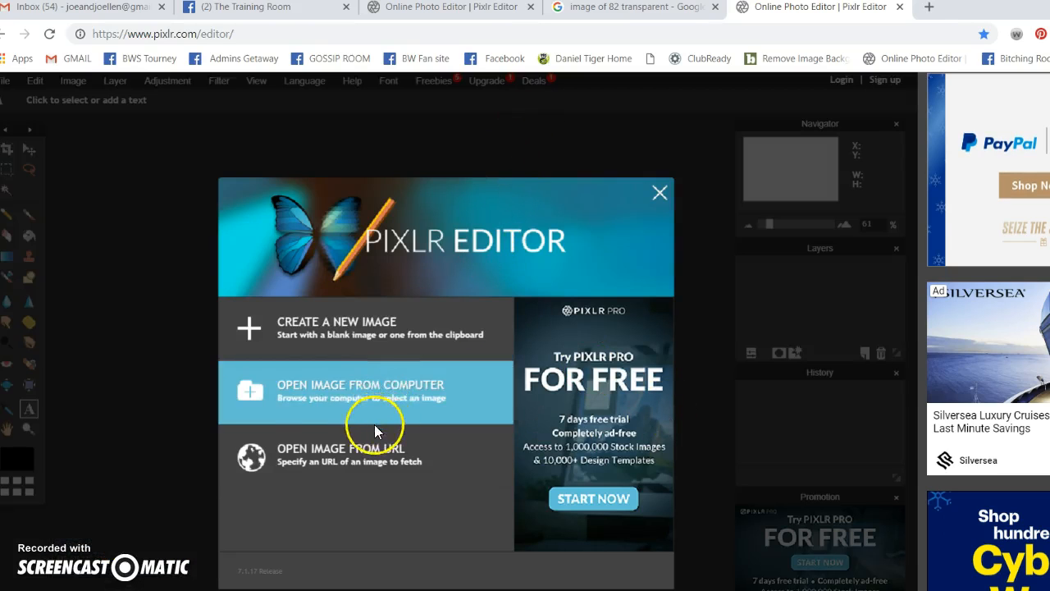
left_click(341, 397)
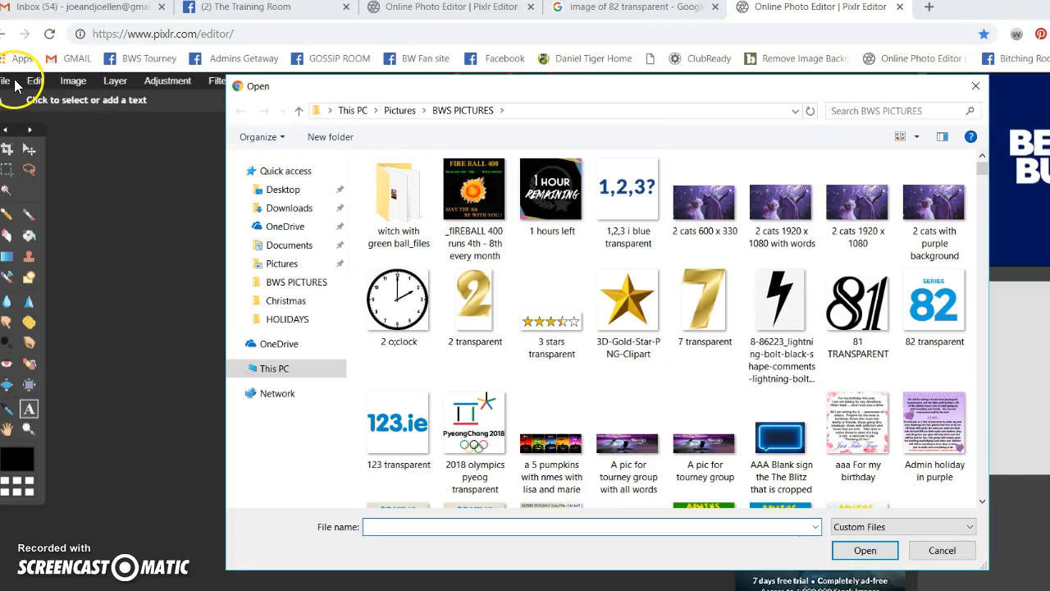
left_click(275, 171)
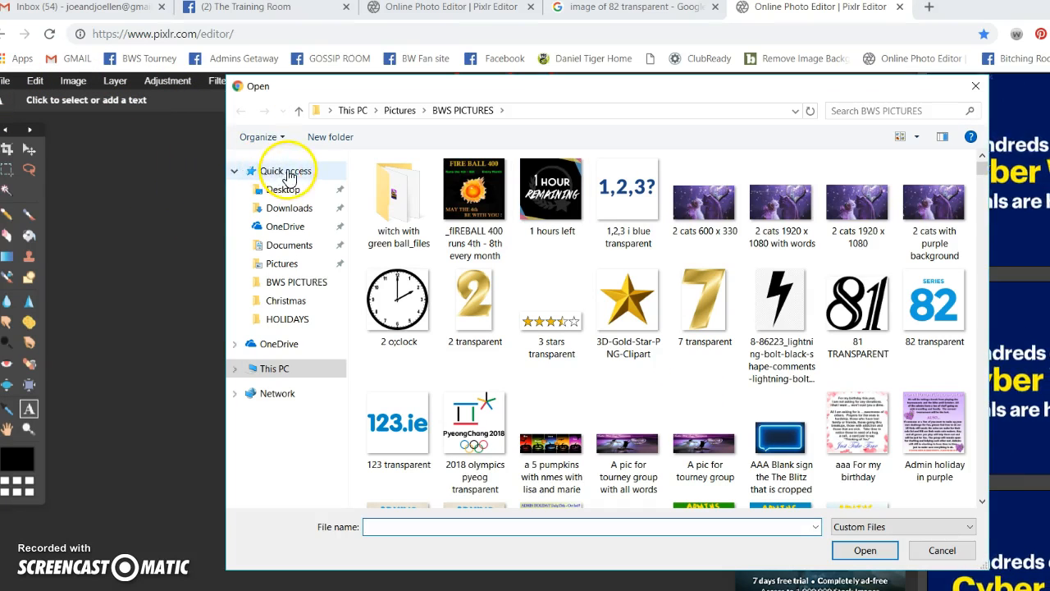